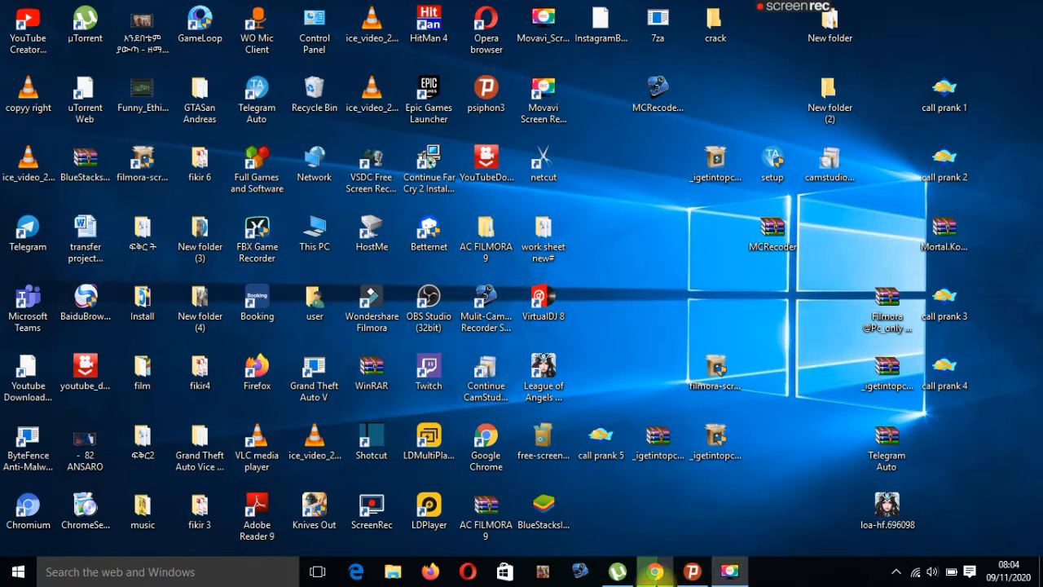
- Open the Canva website, canva.com, in Google Chrome
mouse_move(655, 580)
left_click(694, 524)
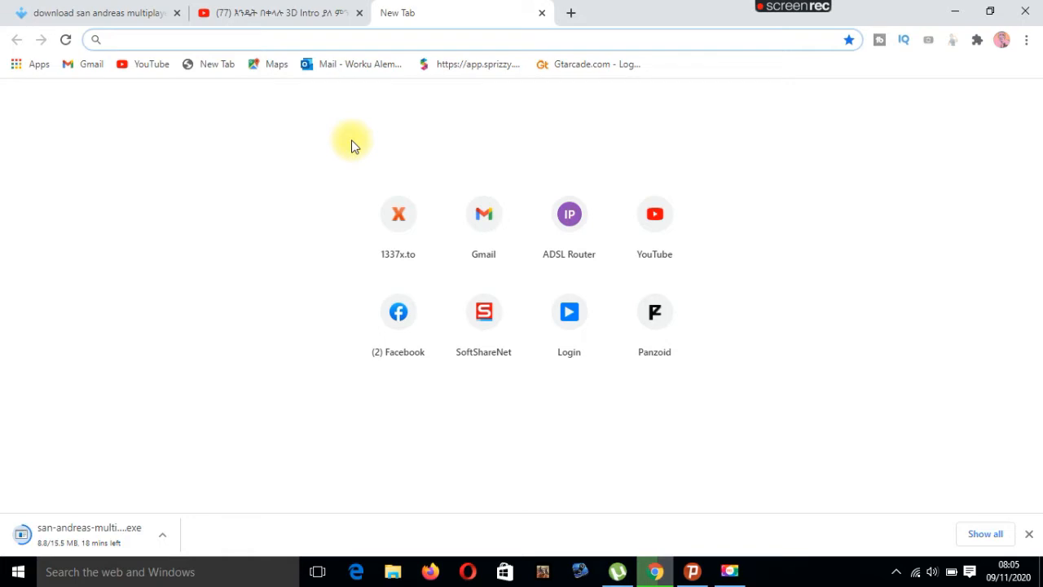
type("canava.")
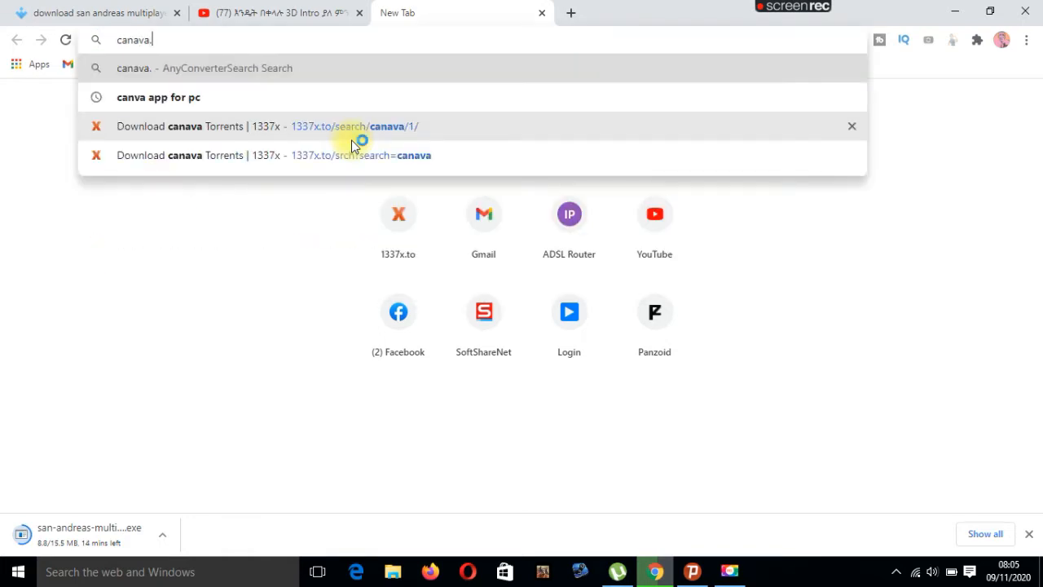
type("com")
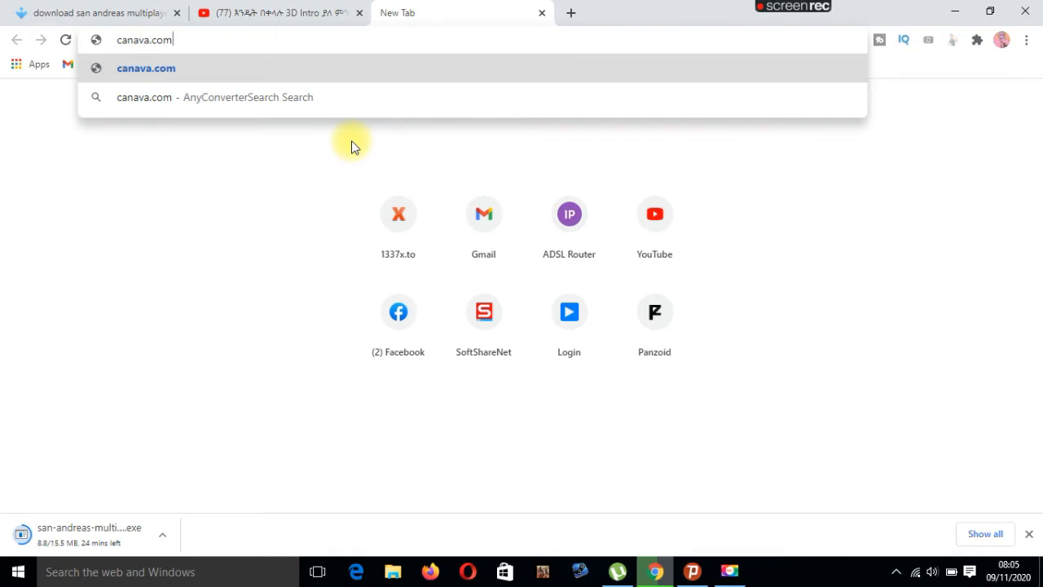
key("Return")
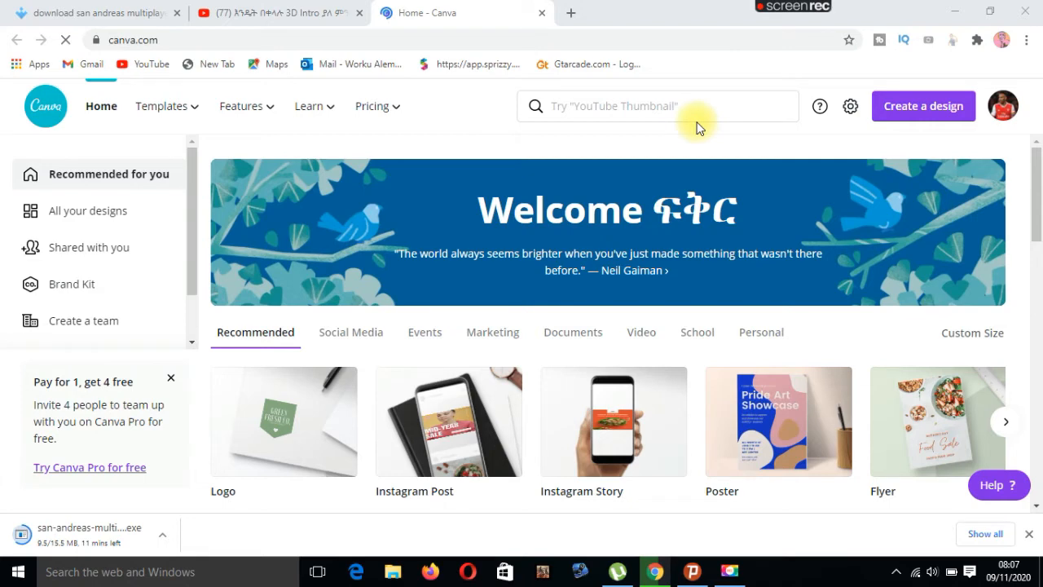
- Search Canva for "youtube" and open the YouTube Channel Art templates
left_click_drag(1037, 189, 1033, 244)
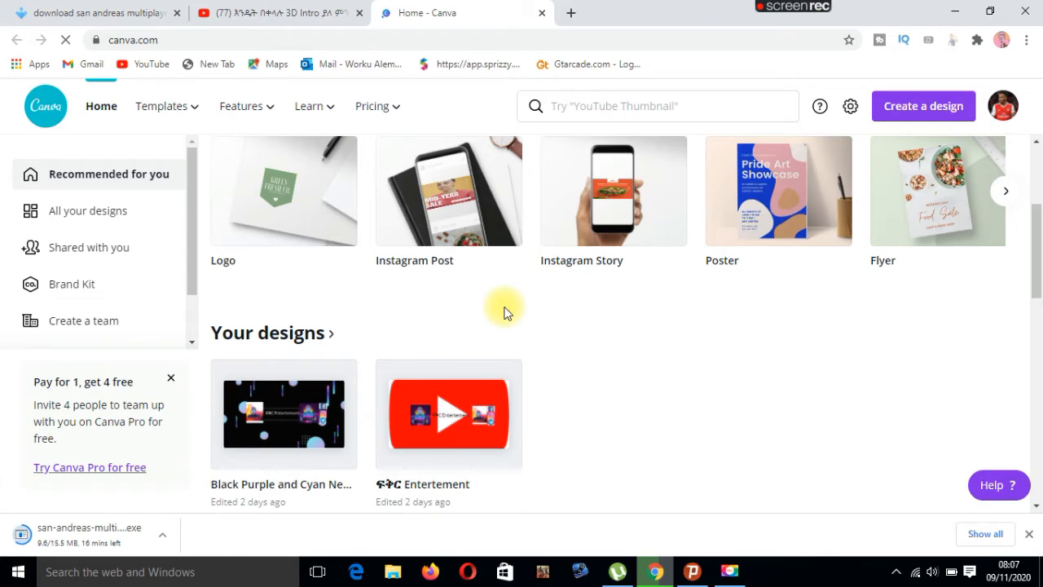
scroll(504, 312, "up", 3)
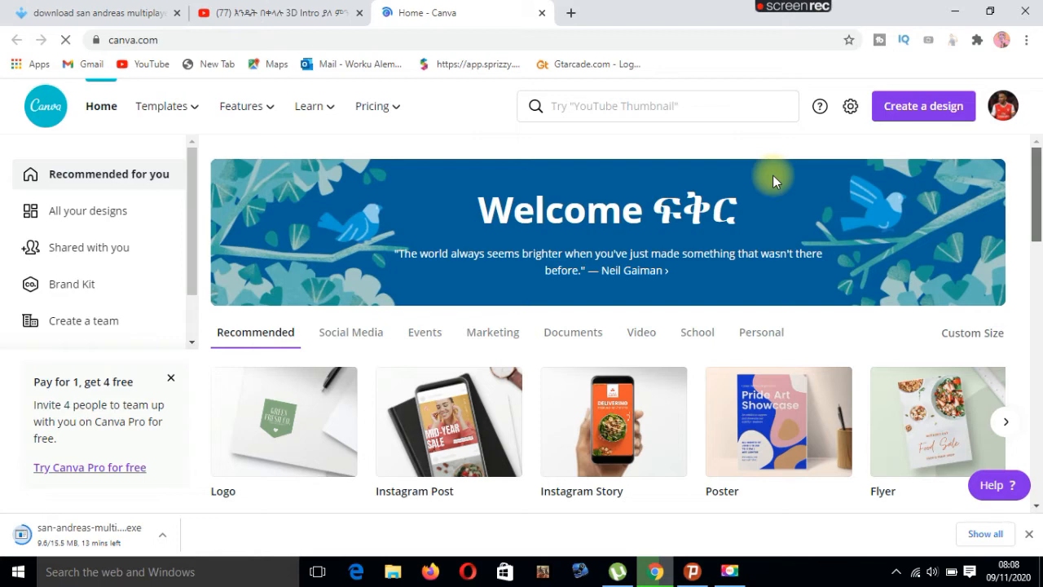
left_click(541, 107)
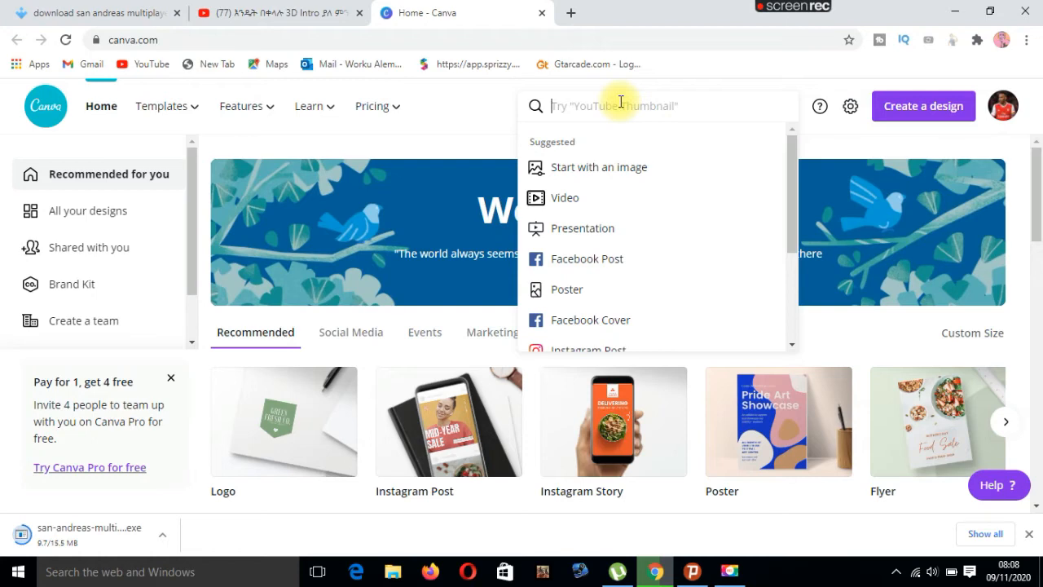
type("youtu")
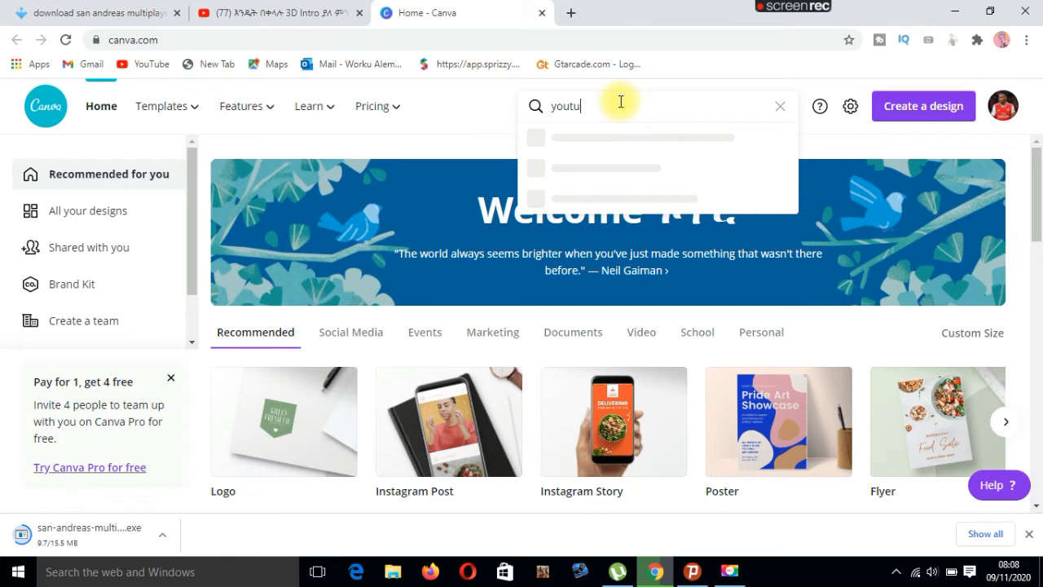
type("be")
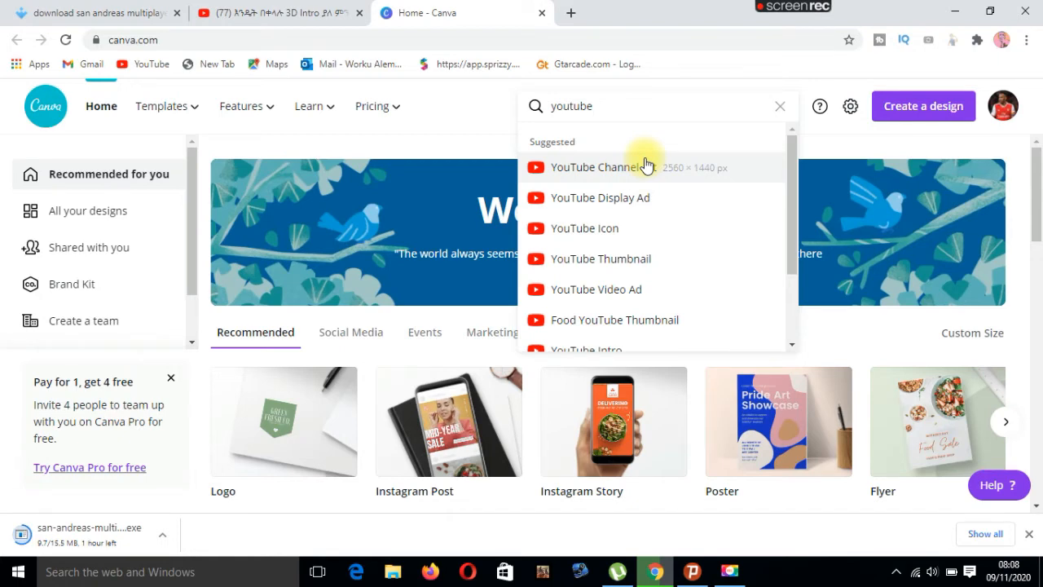
left_click(648, 166)
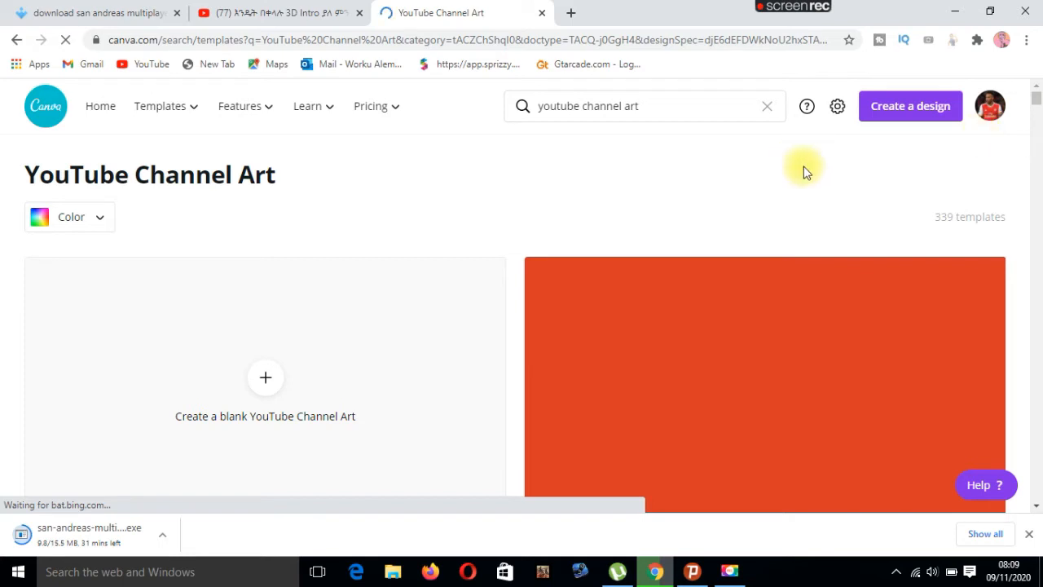
- Browse the channel art templates and start a design from the starry blue "Rufus Strikes and Wins" template
mouse_move(184, 112)
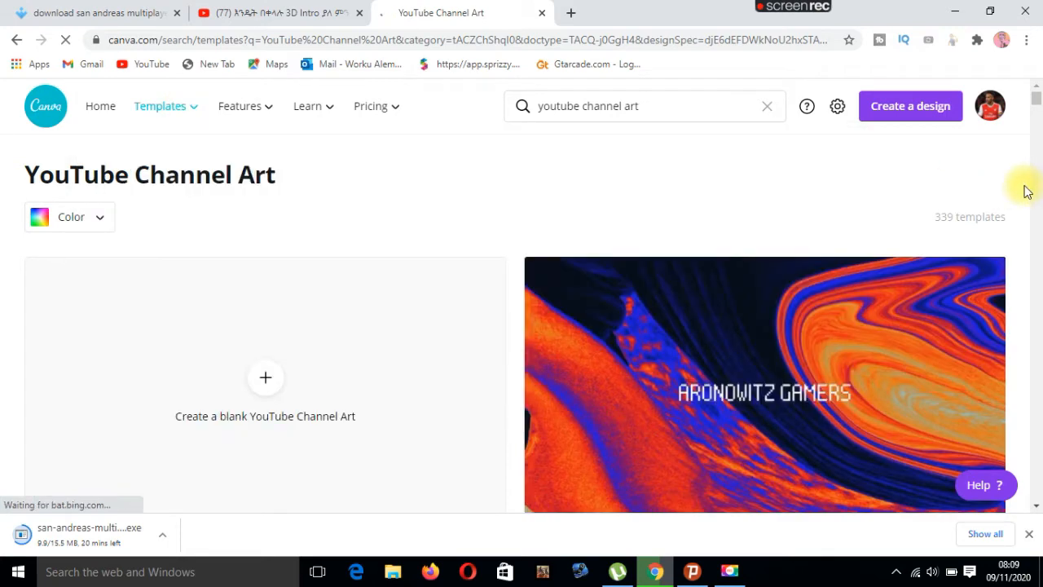
scroll(1027, 190, "down", 2)
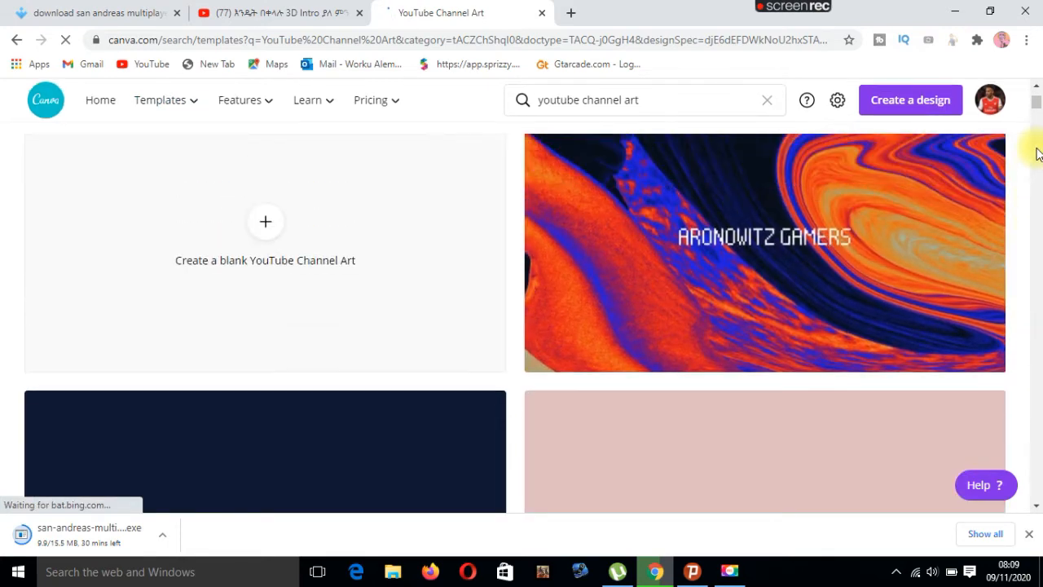
scroll(1037, 154, "down", 2)
scroll(1037, 155, "down", 3)
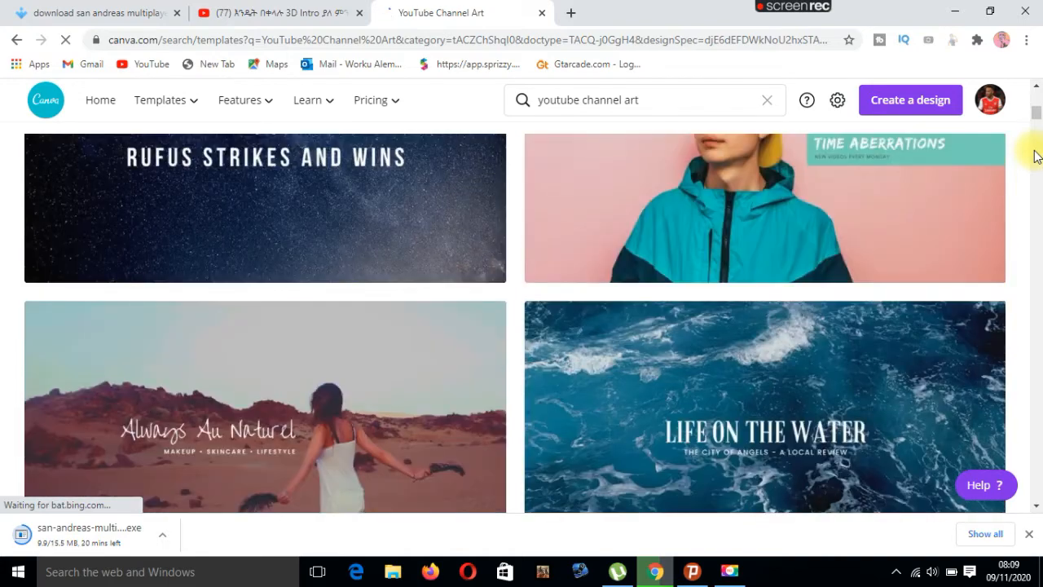
scroll(1037, 155, "down", 3)
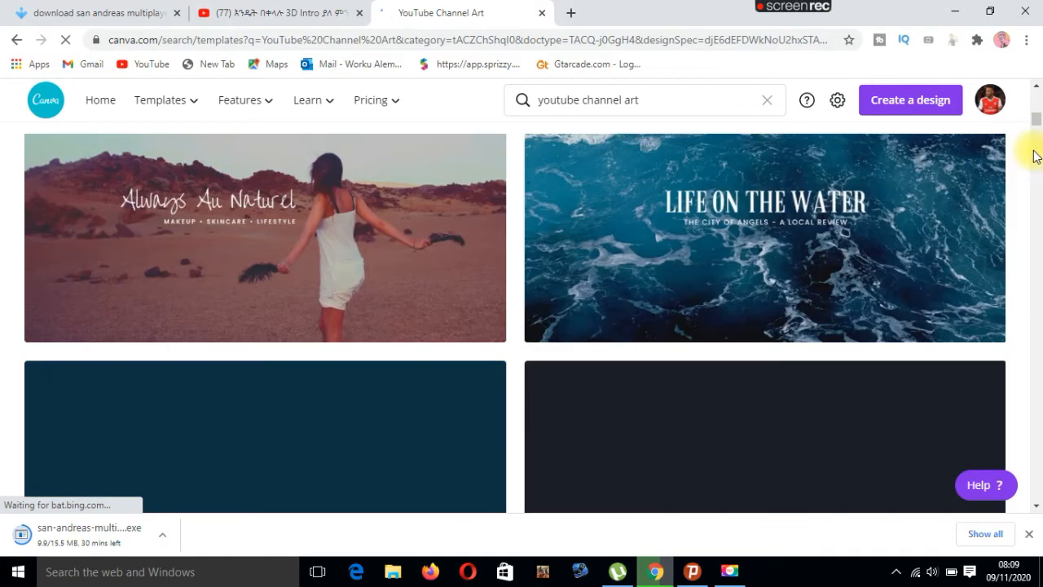
scroll(1033, 155, "down", 3)
scroll(1027, 148, "up", 5)
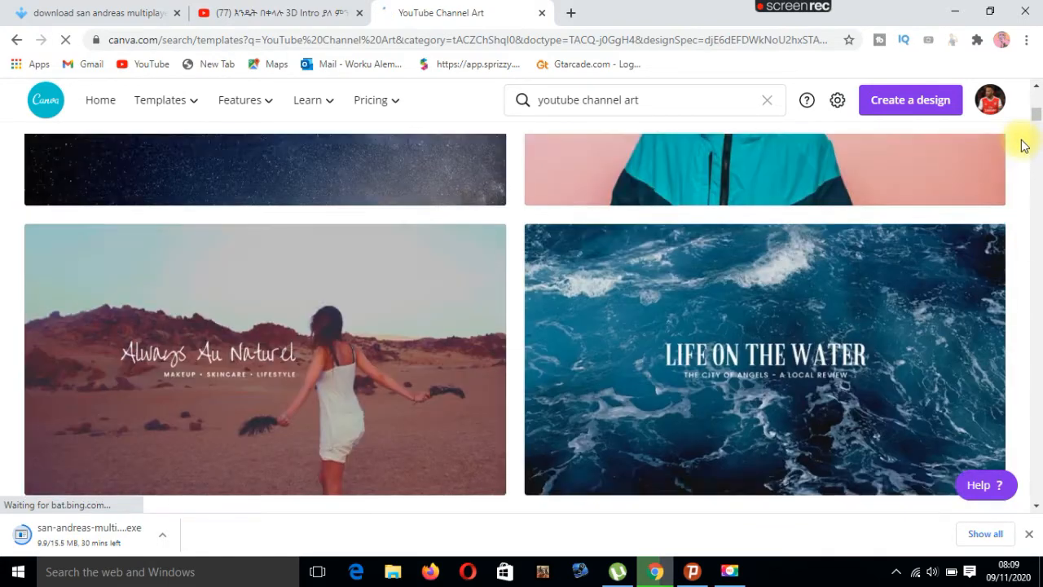
scroll(1025, 145, "up", 2)
scroll(1024, 145, "down", 1)
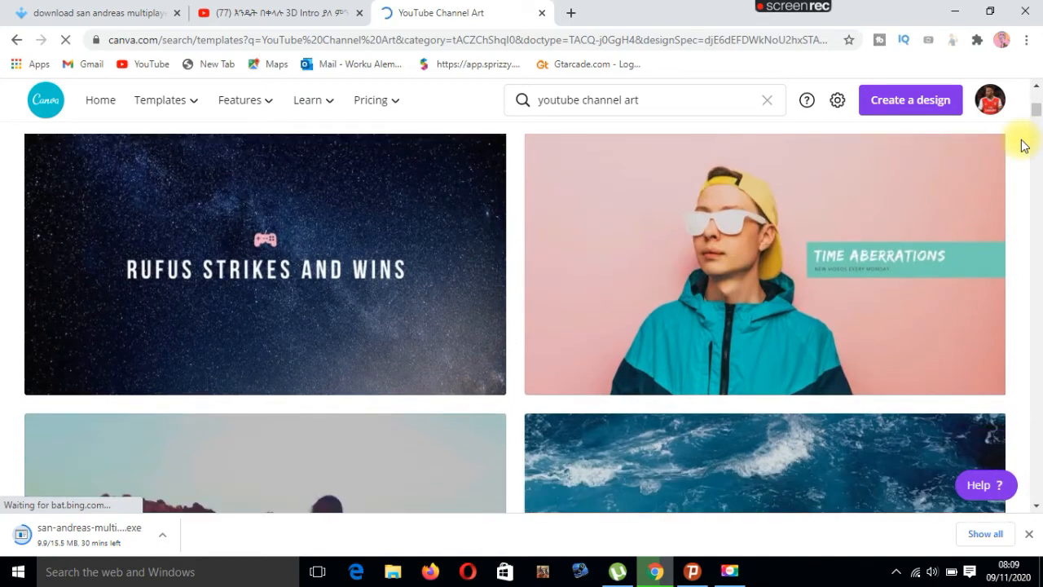
scroll(1025, 145, "down", 3)
scroll(1024, 145, "up", 1)
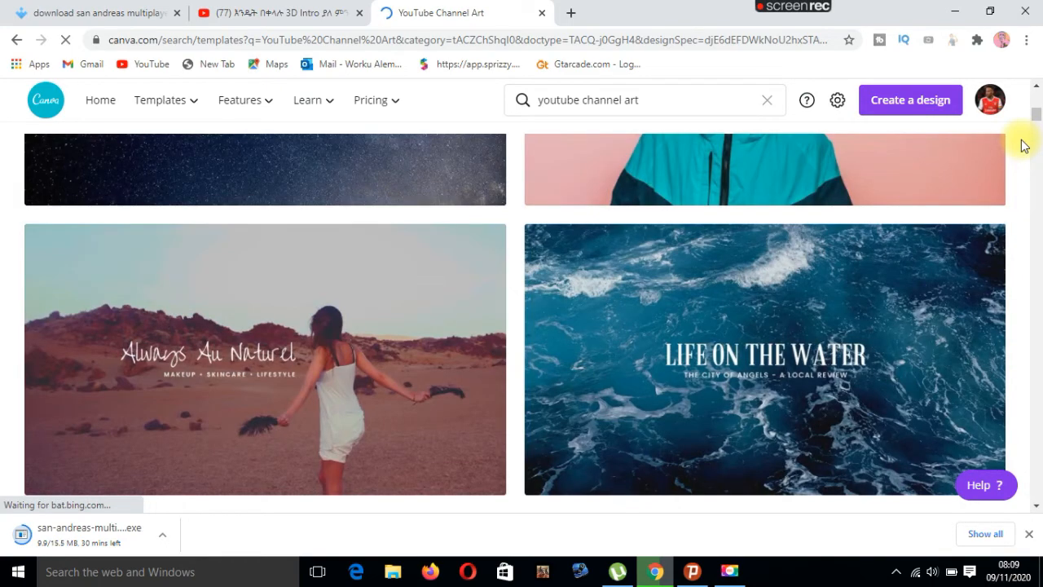
scroll(1024, 145, "up", 4)
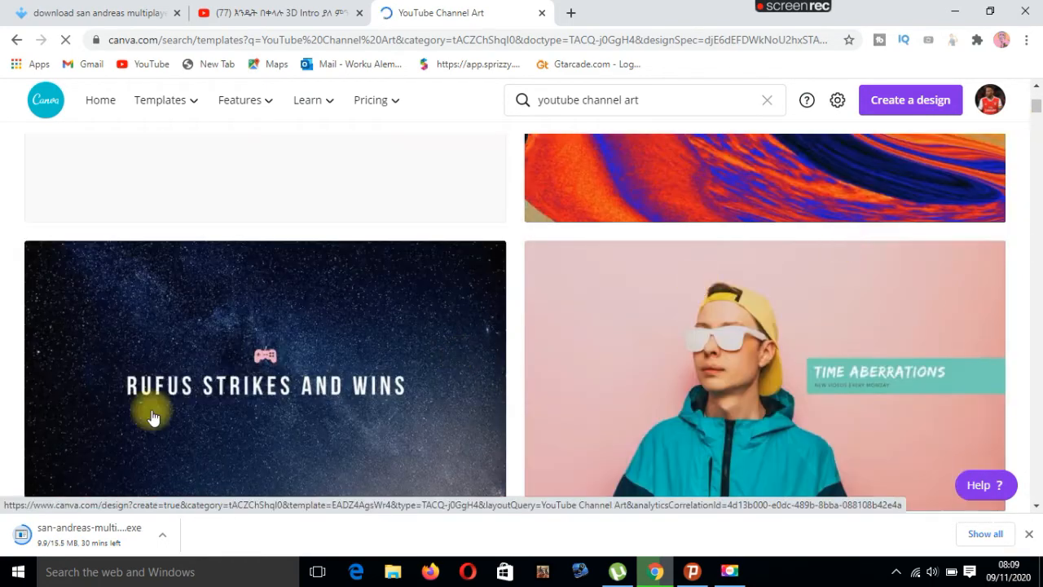
left_click(260, 404)
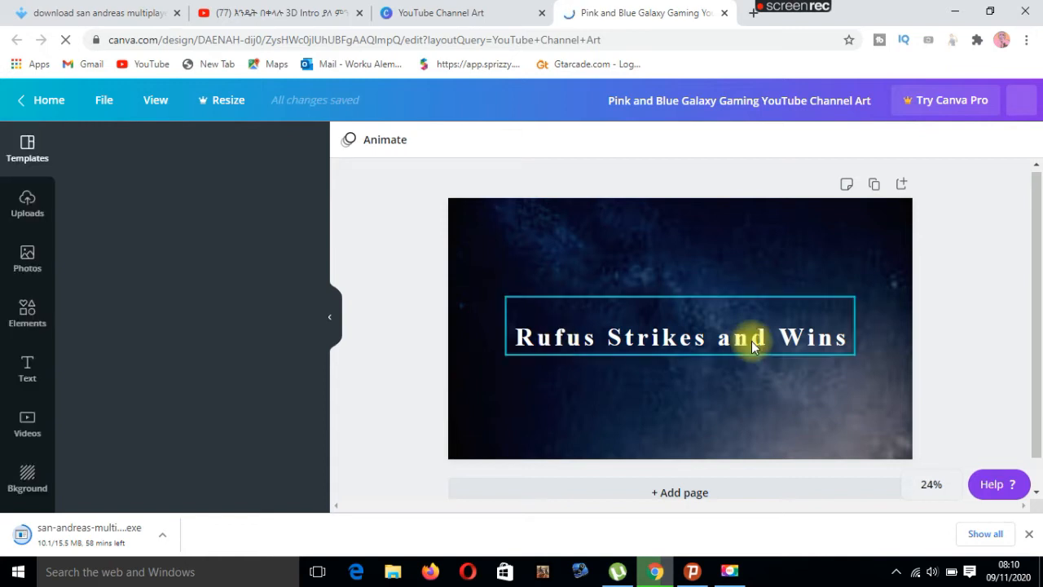
- Delete the "Rufus Strikes and Wins" heading and the pink game controller icon, leaving only the galaxy background
left_click(817, 334)
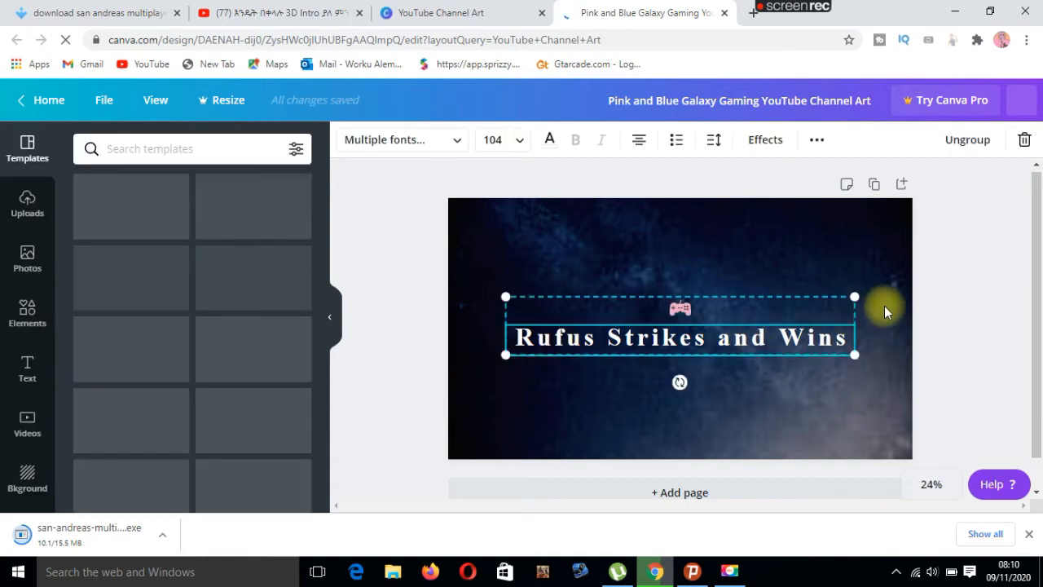
left_click(899, 256)
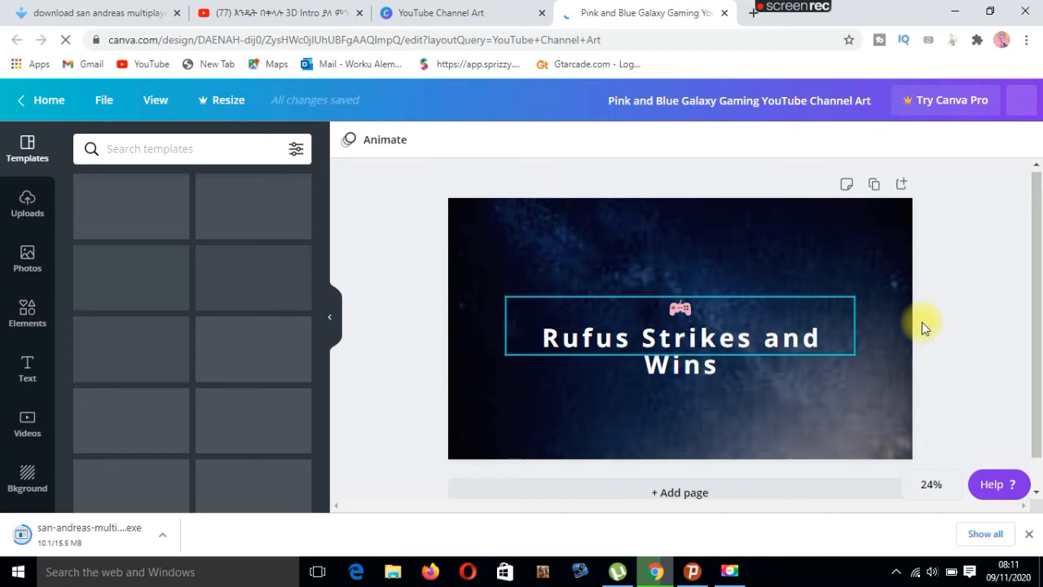
left_click(1025, 140)
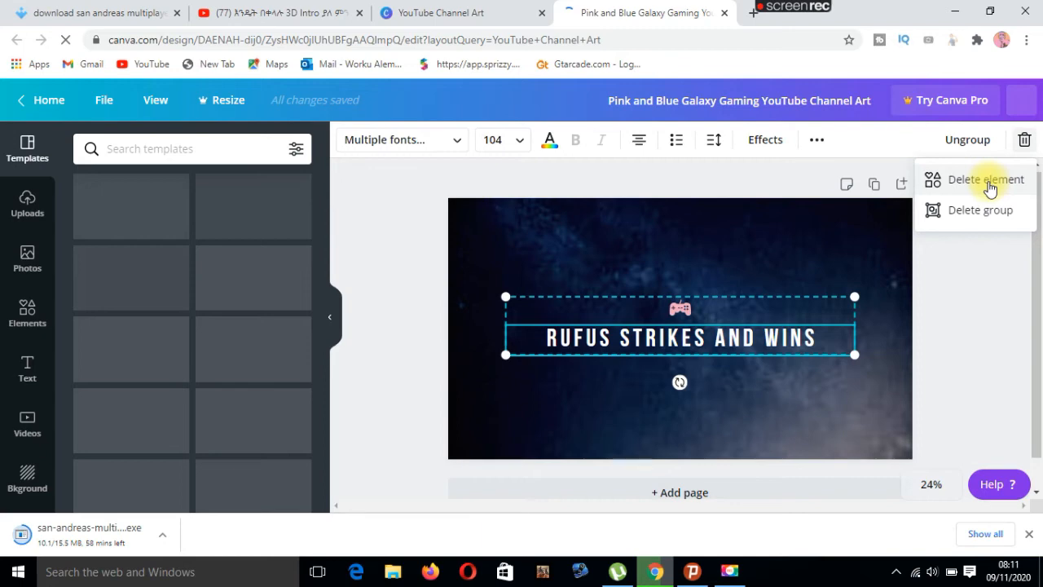
left_click(989, 188)
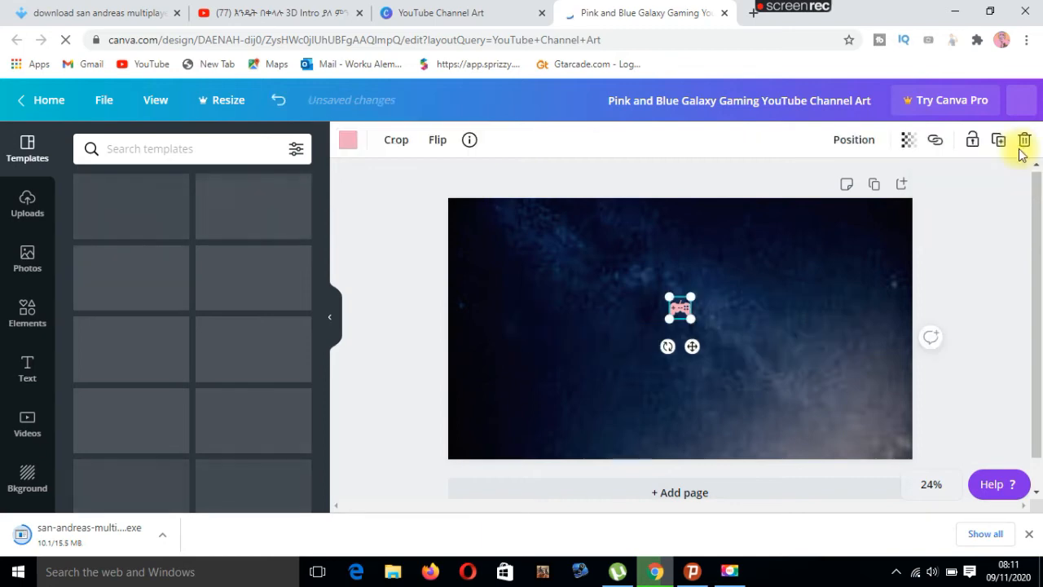
left_click(1024, 141)
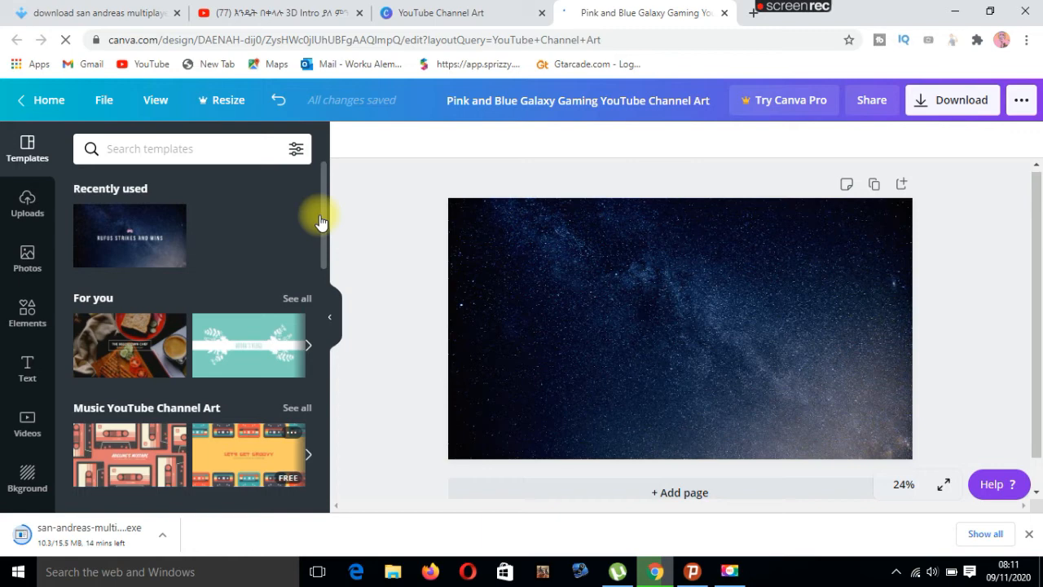
- Add the uploaded grey channel art guide image with the "Text and logo safe area" to the design
left_click_drag(320, 222, 311, 249)
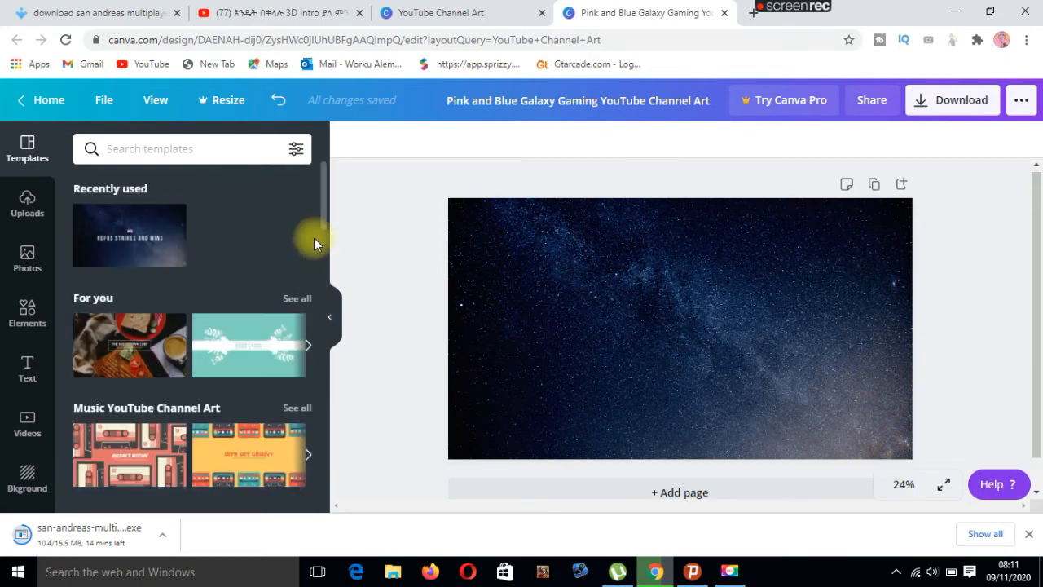
left_click(27, 204)
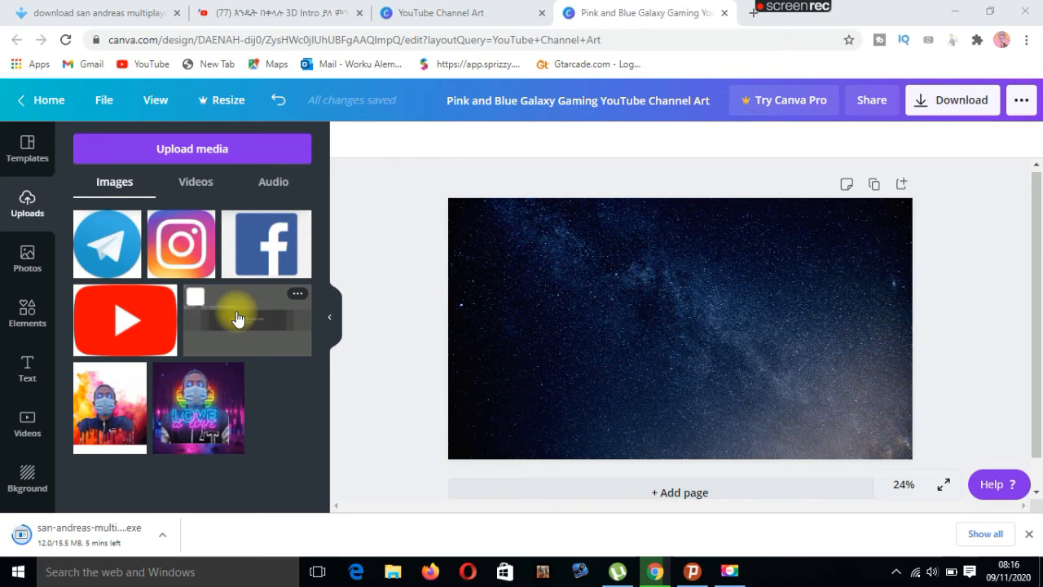
left_click_drag(230, 303, 273, 321)
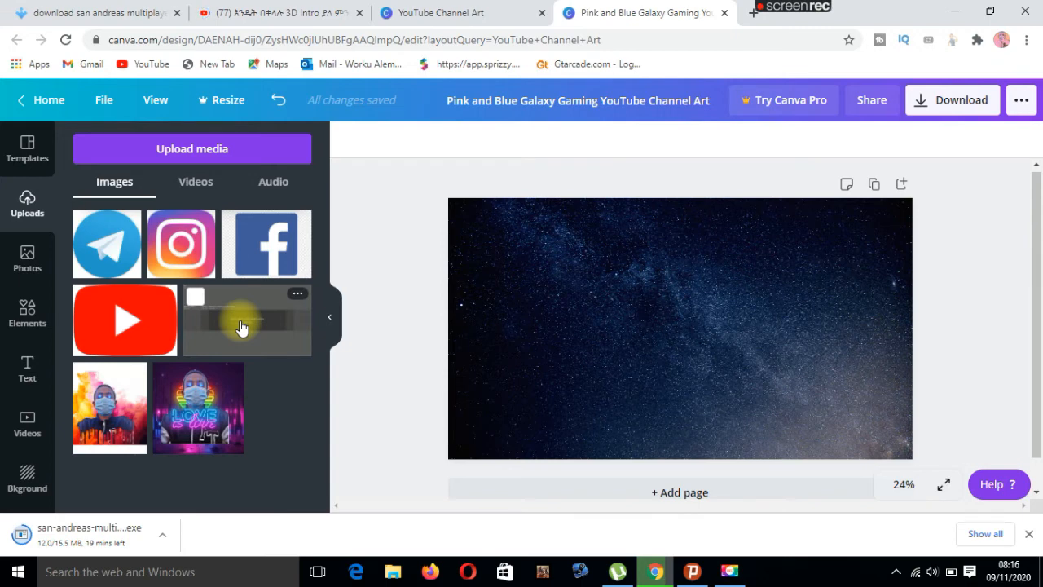
left_click(241, 326)
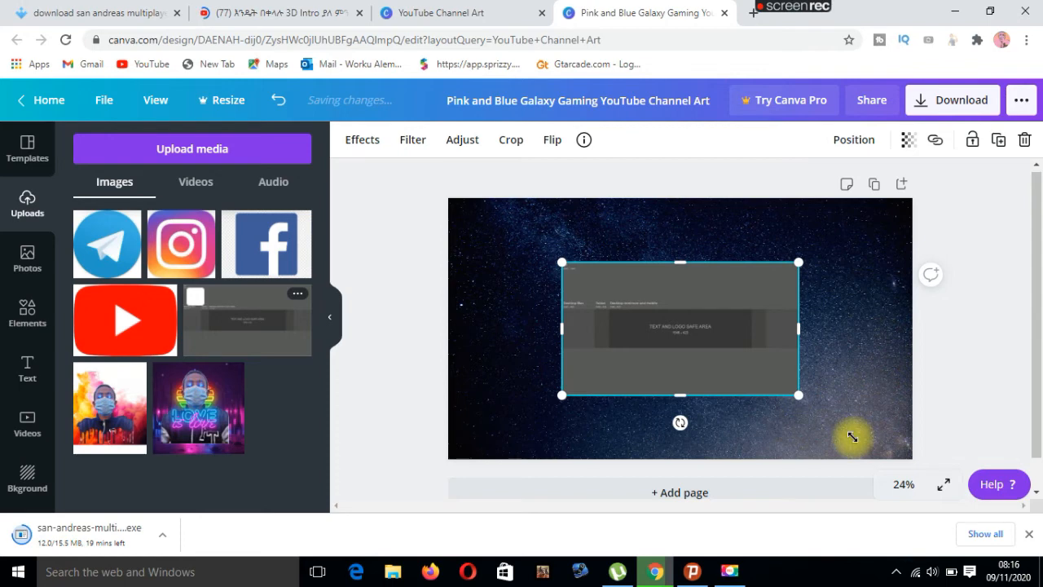
- Enlarge the guide image to cover the whole canvas, and crop its top and bottom down to the safe-area band
left_click_drag(852, 437, 891, 456)
left_click_drag(543, 256, 449, 204)
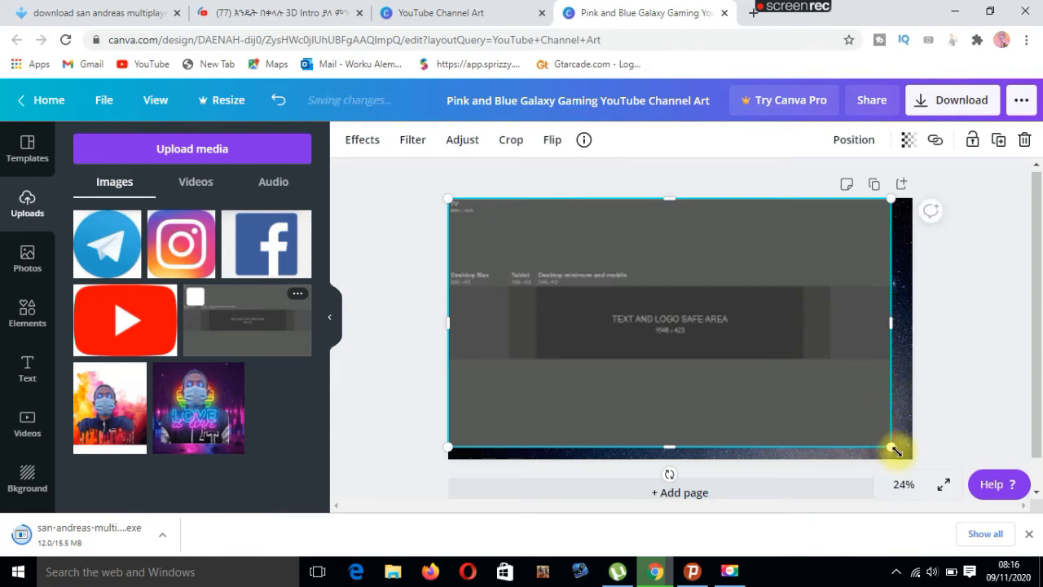
left_click_drag(895, 450, 841, 464)
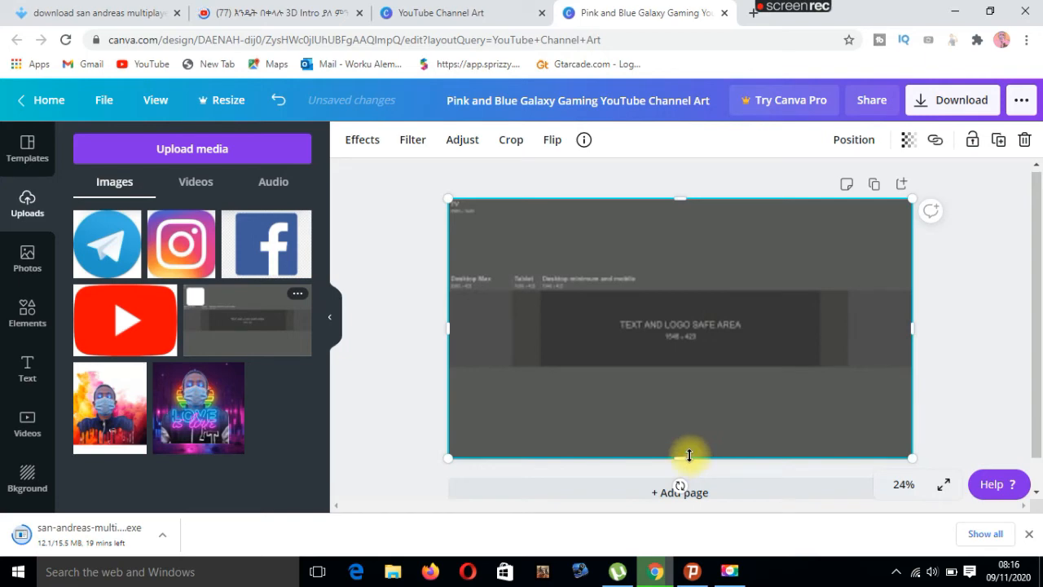
left_click_drag(688, 454, 668, 364)
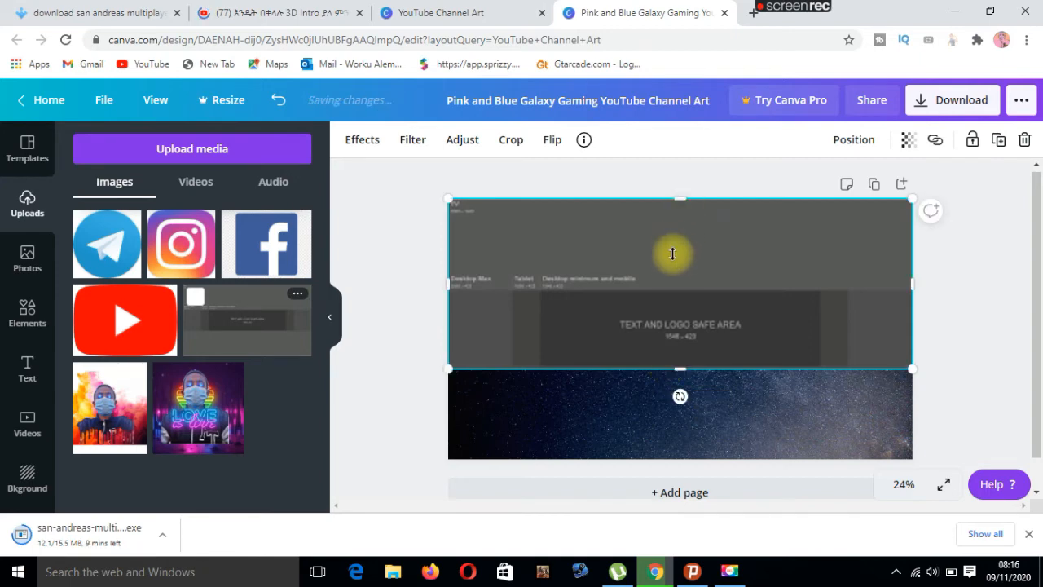
left_click_drag(677, 199, 807, 277)
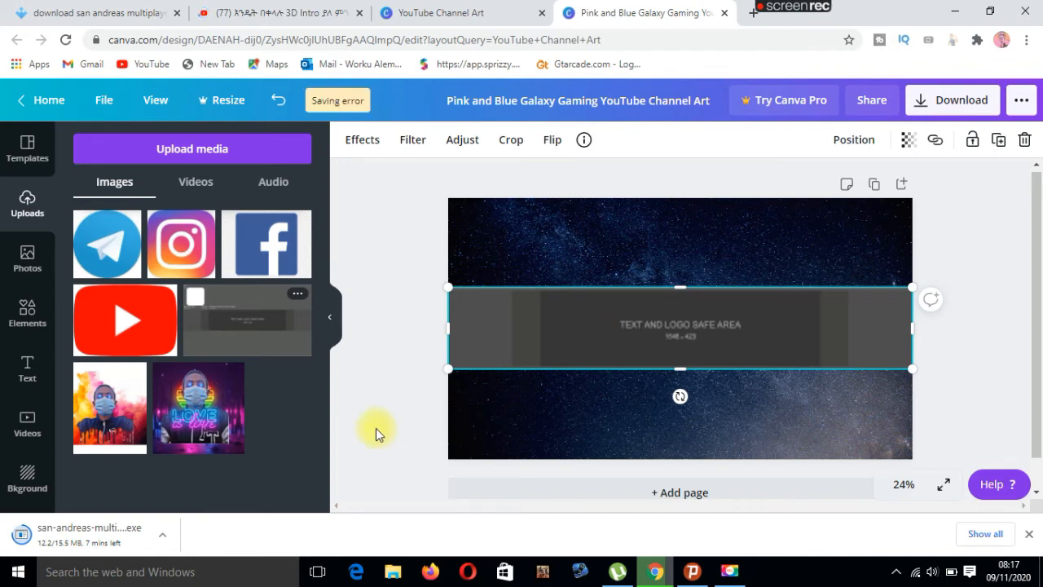
- Add the uploaded neon "LOVE is love" portrait, shrink it to about 414 × 414, and place it at the safe area's left end
left_click(209, 423)
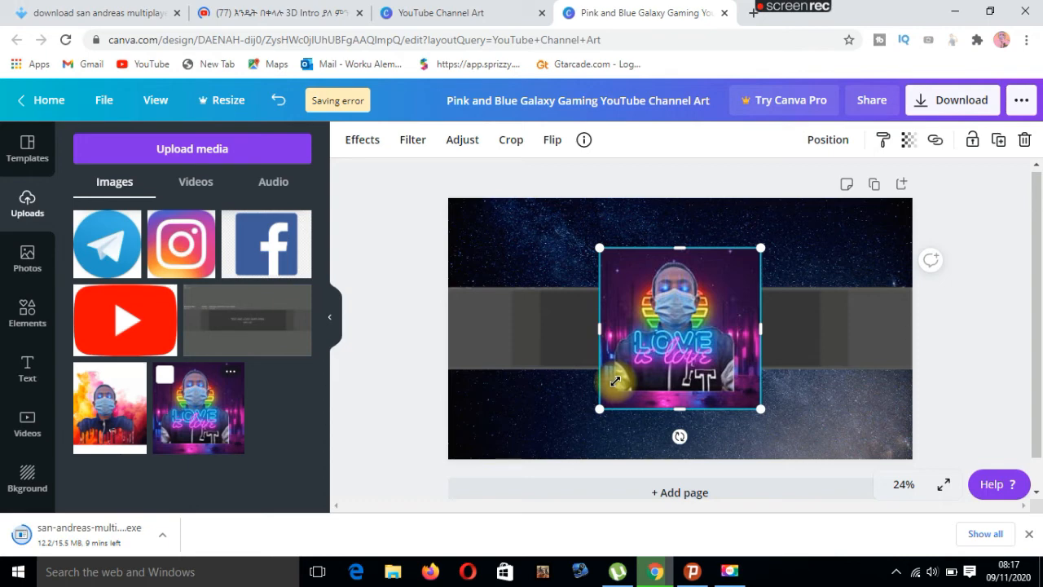
left_click_drag(600, 409, 633, 332)
left_click_drag(696, 294, 615, 335)
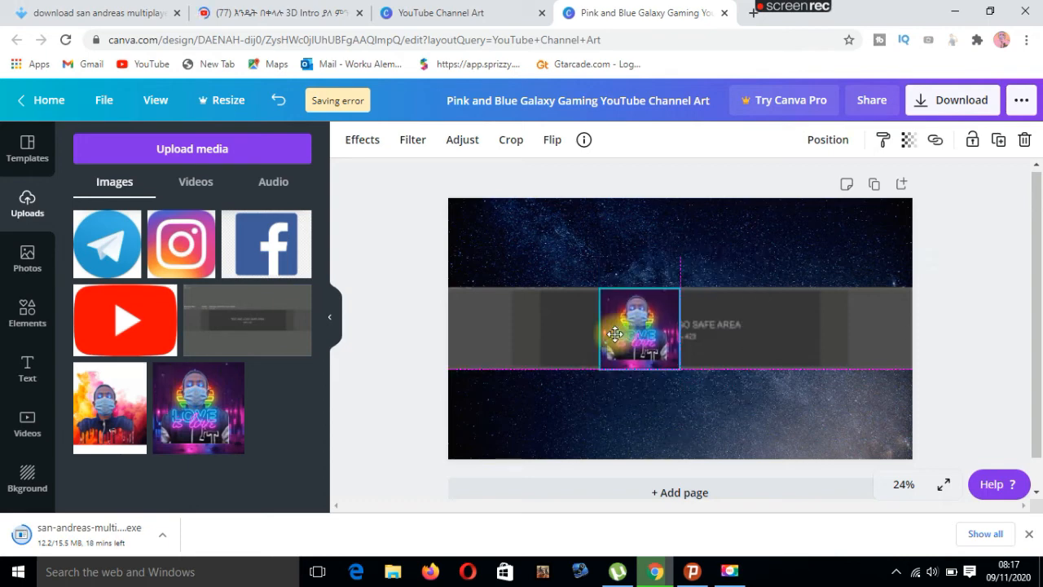
left_click_drag(615, 334, 556, 325)
left_click_drag(619, 286, 616, 294)
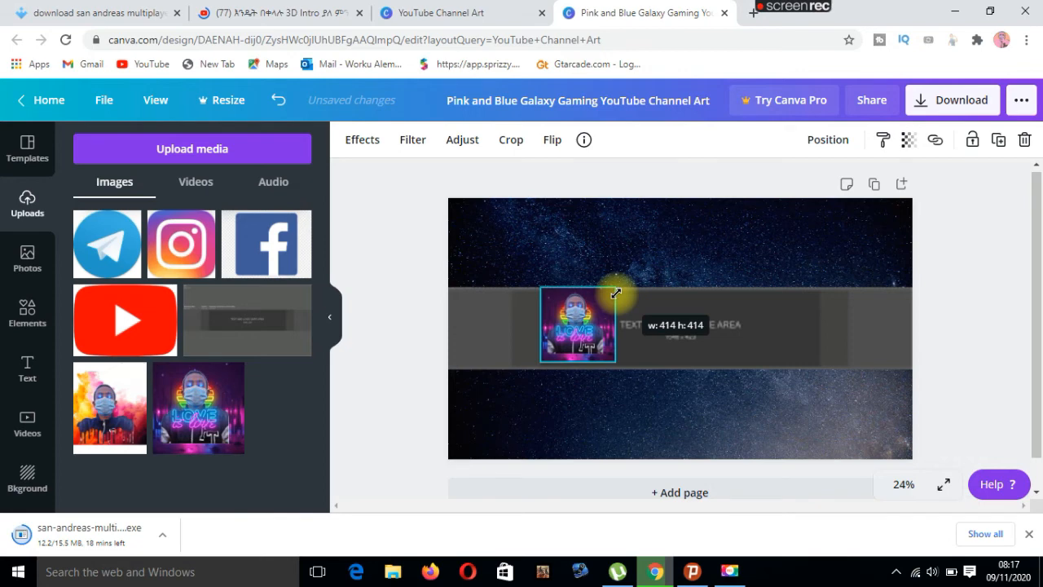
- Shrink the neon portrait slightly, and add the uploaded colourful paint-splash portrait near the right end of the safe area
left_click_drag(616, 294, 611, 291)
left_click(124, 421)
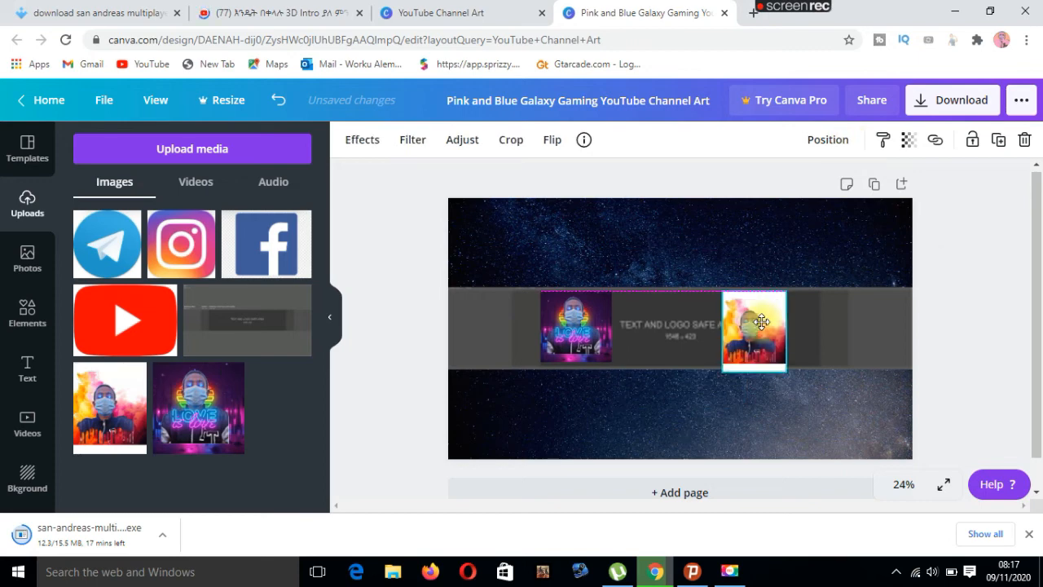
left_click_drag(757, 323, 776, 332)
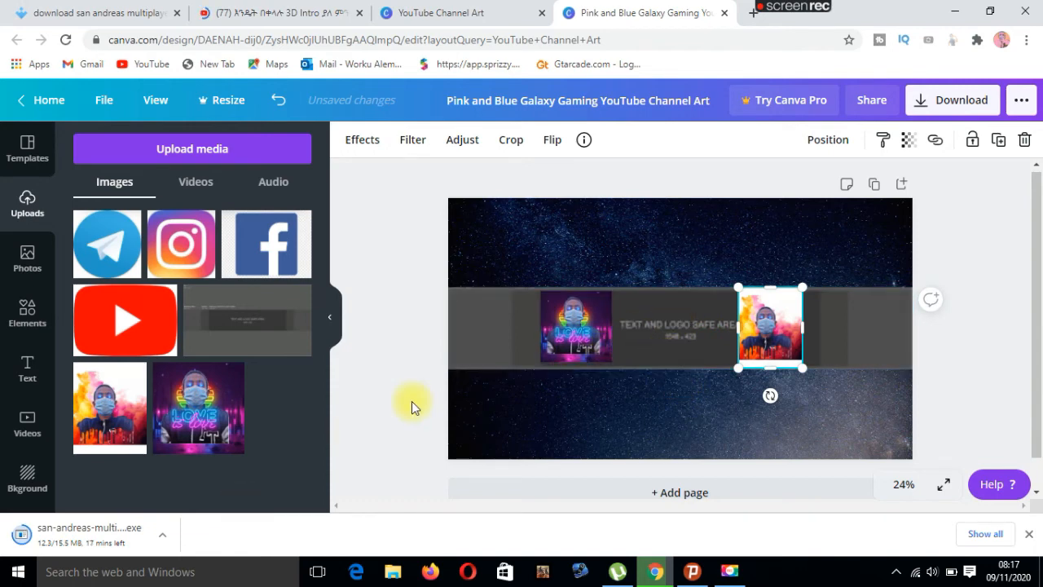
- Add a subheading text box to the banner and replace its placeholder with "subscribe"
left_click(30, 377)
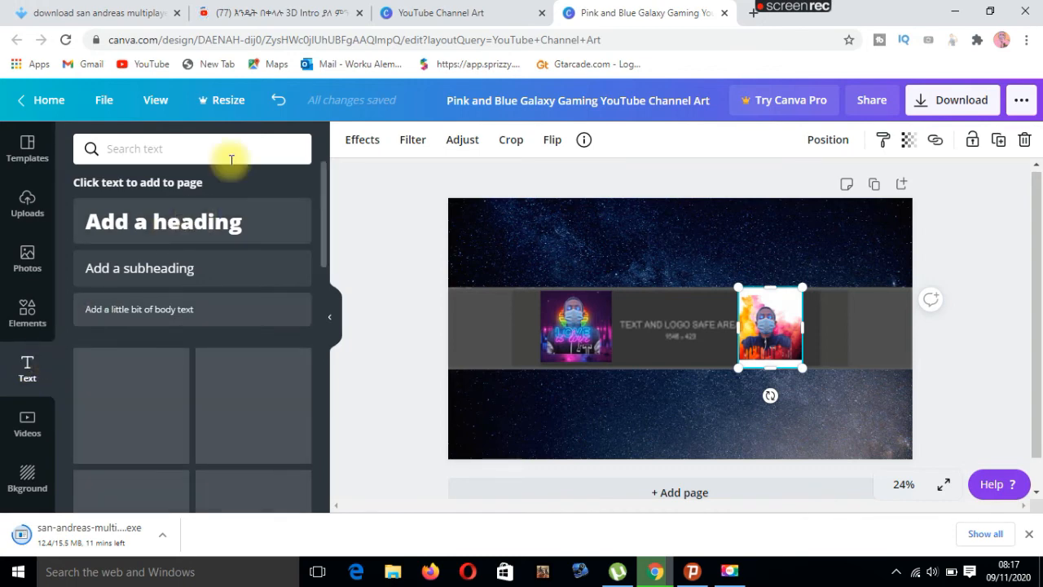
left_click(145, 280)
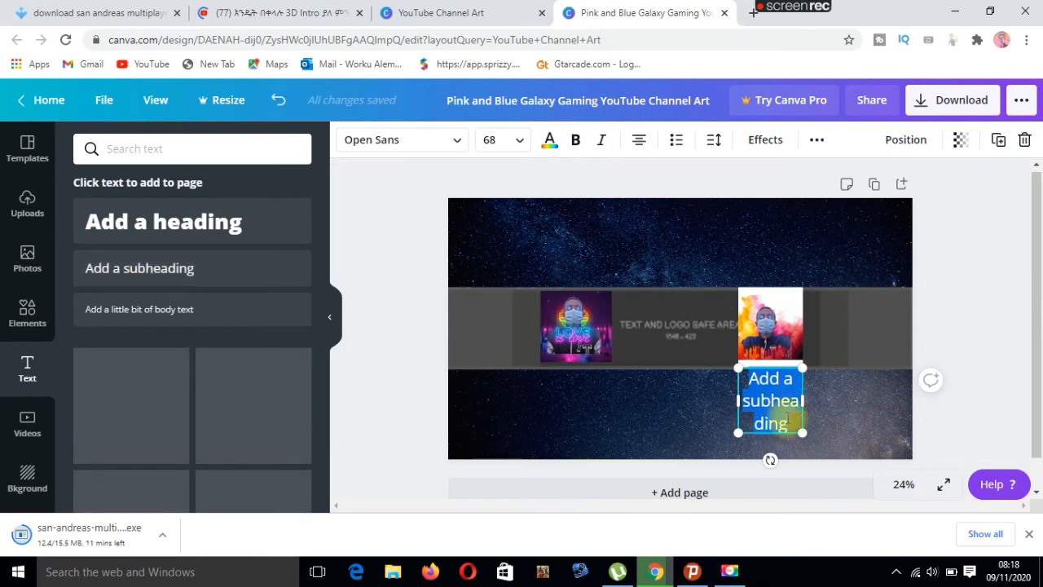
key("BackSpace")
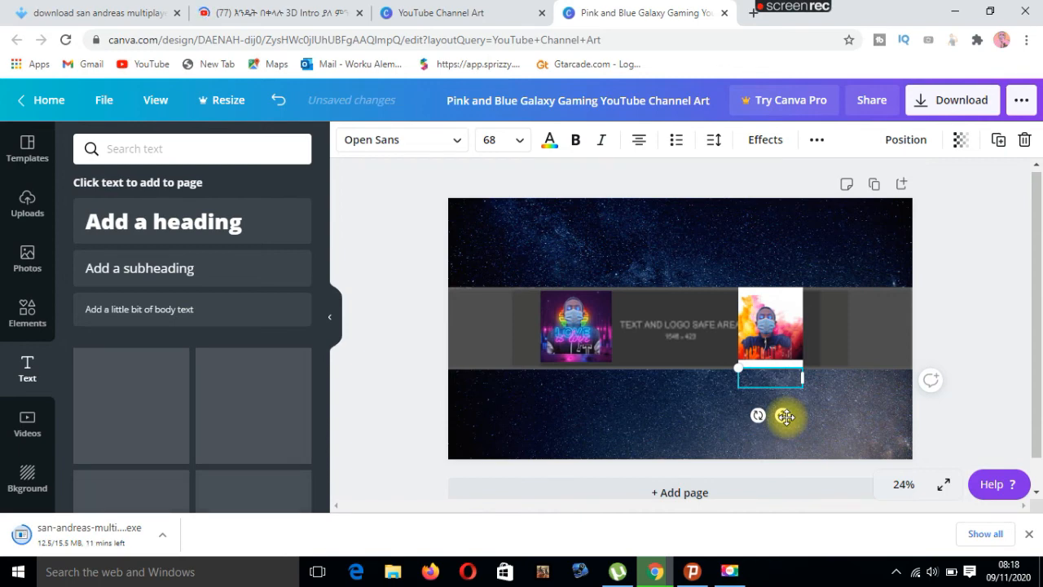
type("subsci")
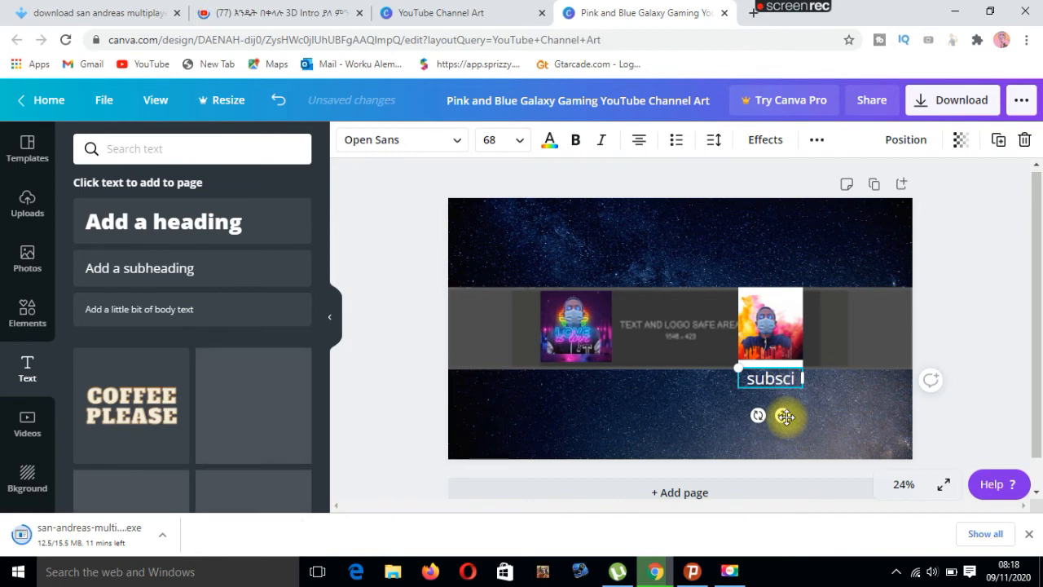
key("BackSpace")
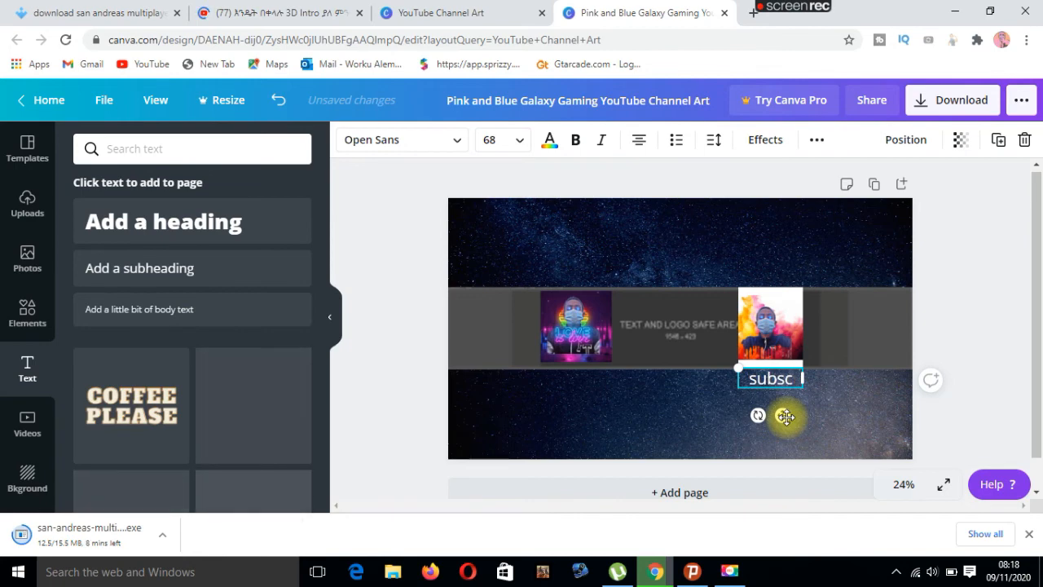
type("r")
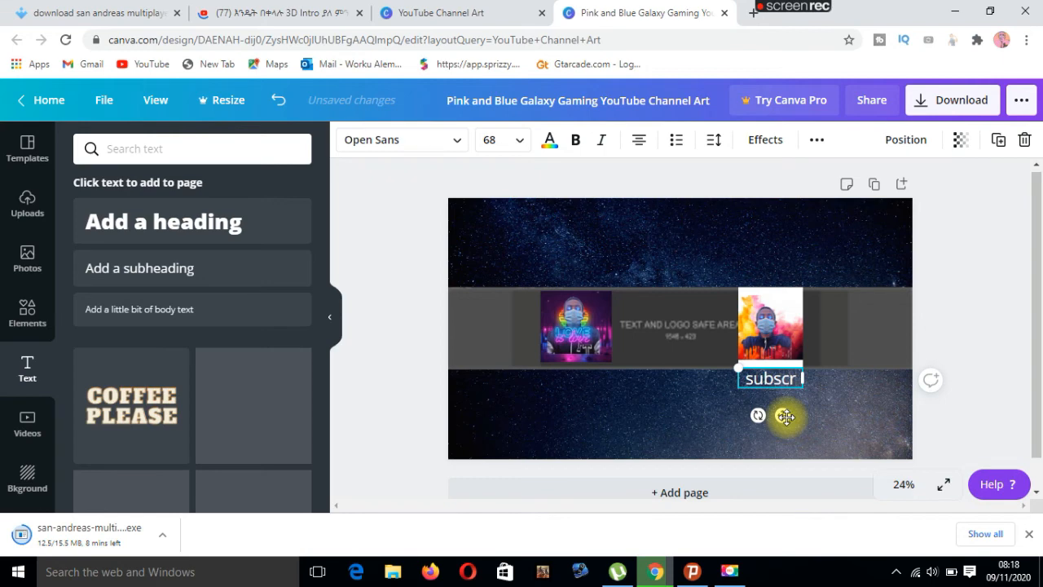
type("ibe")
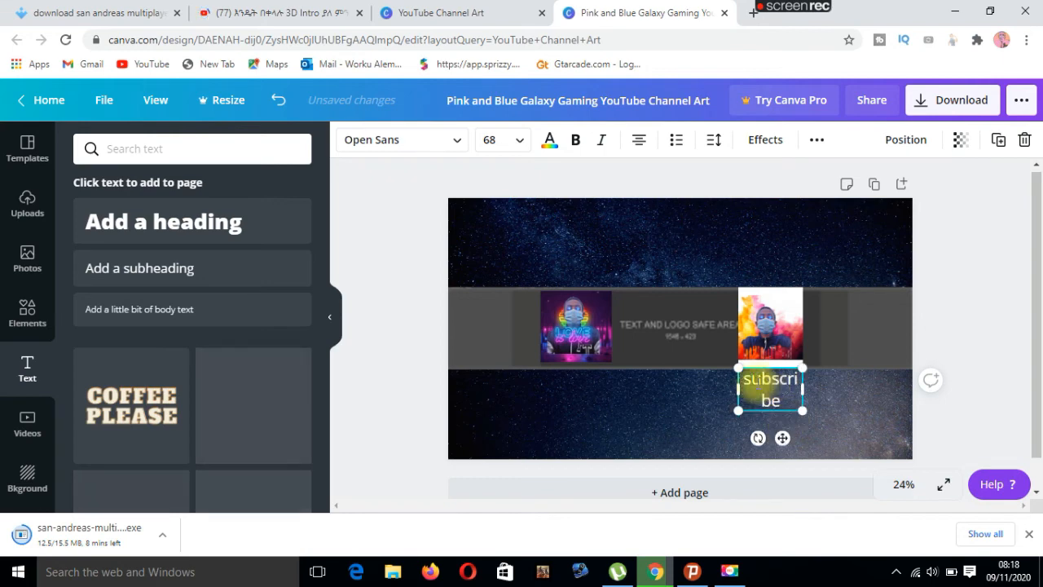
- Move the "subscribe" text into the safe area, between the two portraits
key("ctrl+a")
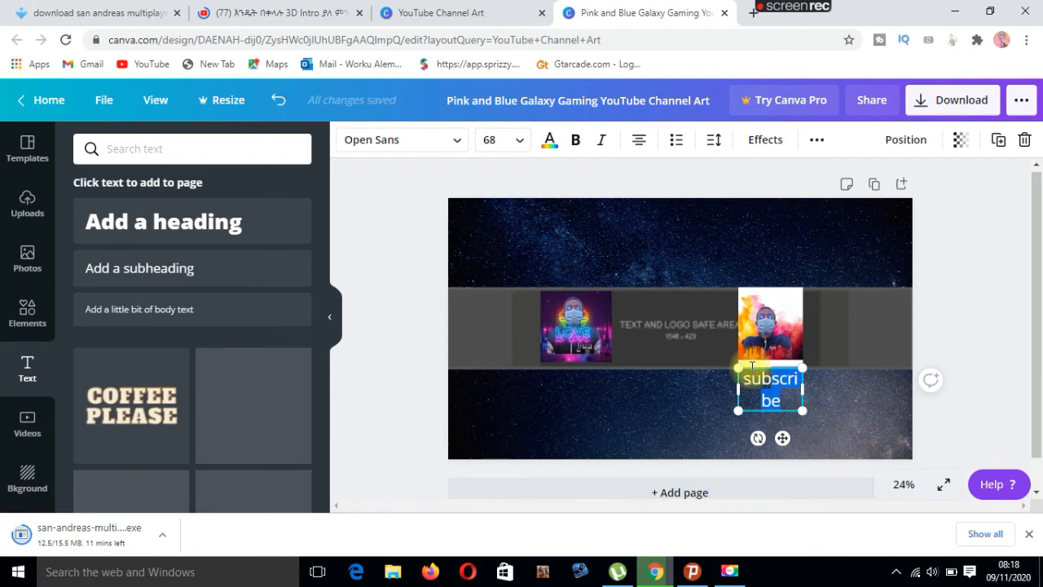
left_click_drag(751, 368, 661, 287)
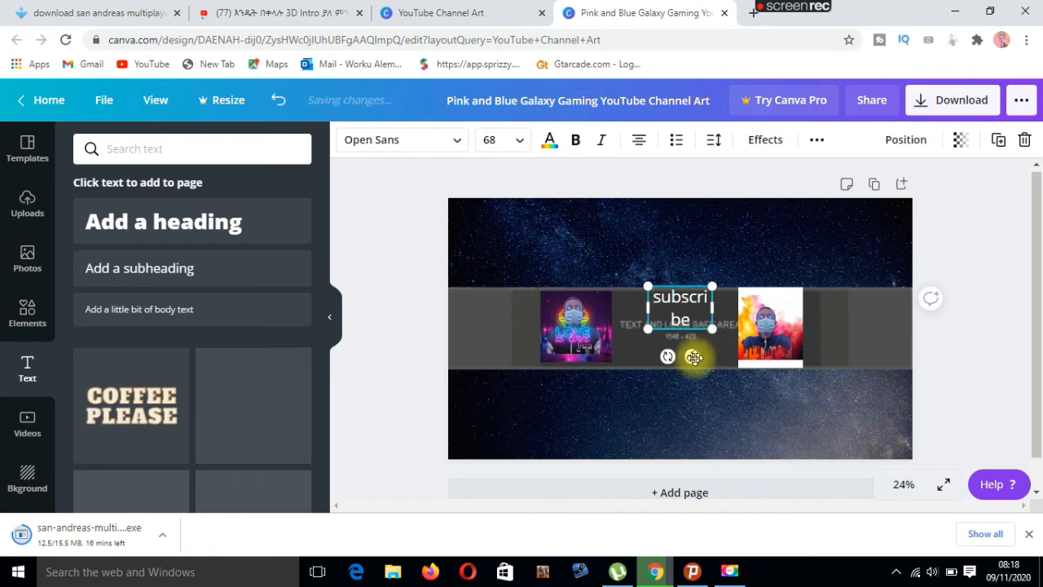
left_click_drag(687, 368, 685, 377)
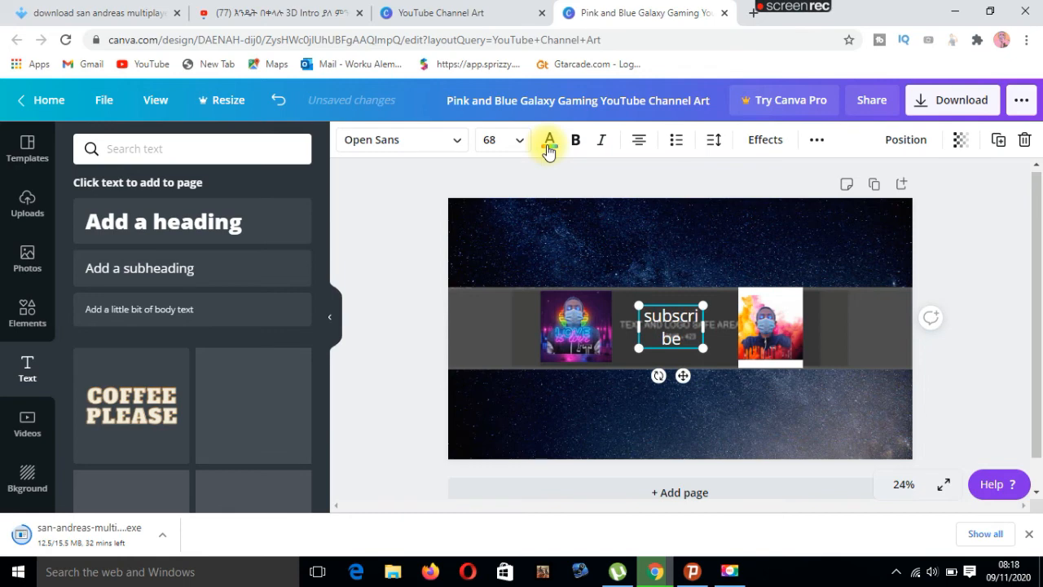
- Add the uploaded Facebook logo, shrink it to a small icon, and place it against the paint-splash portrait's upper right edge
left_click(28, 205)
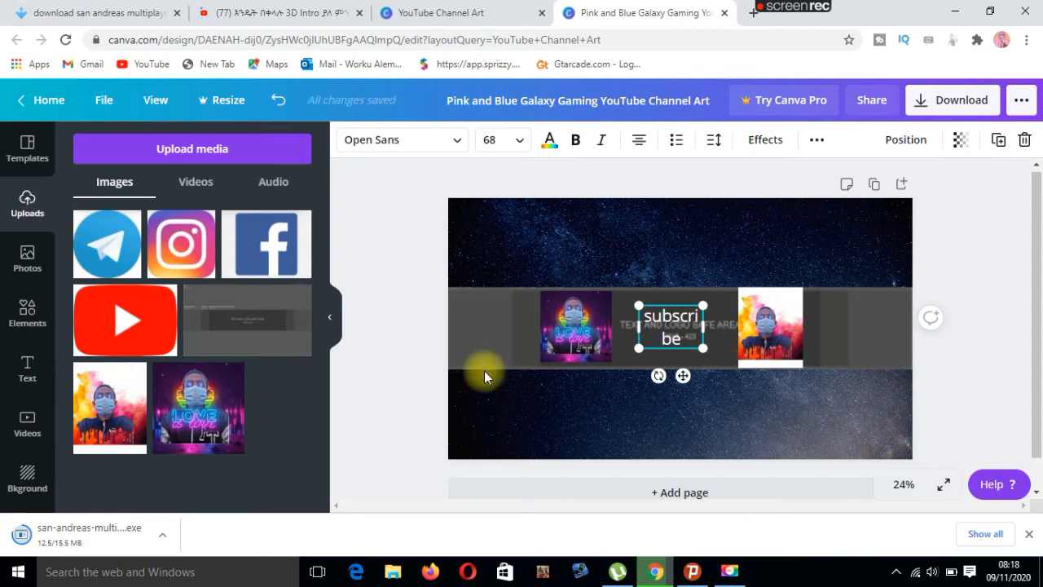
left_click(256, 259)
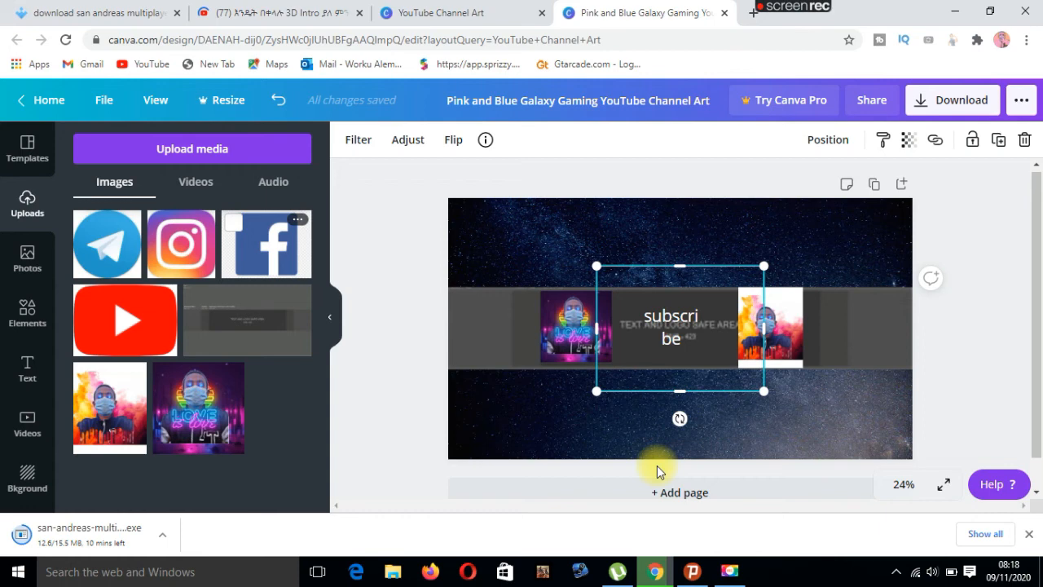
left_click_drag(597, 391, 818, 308)
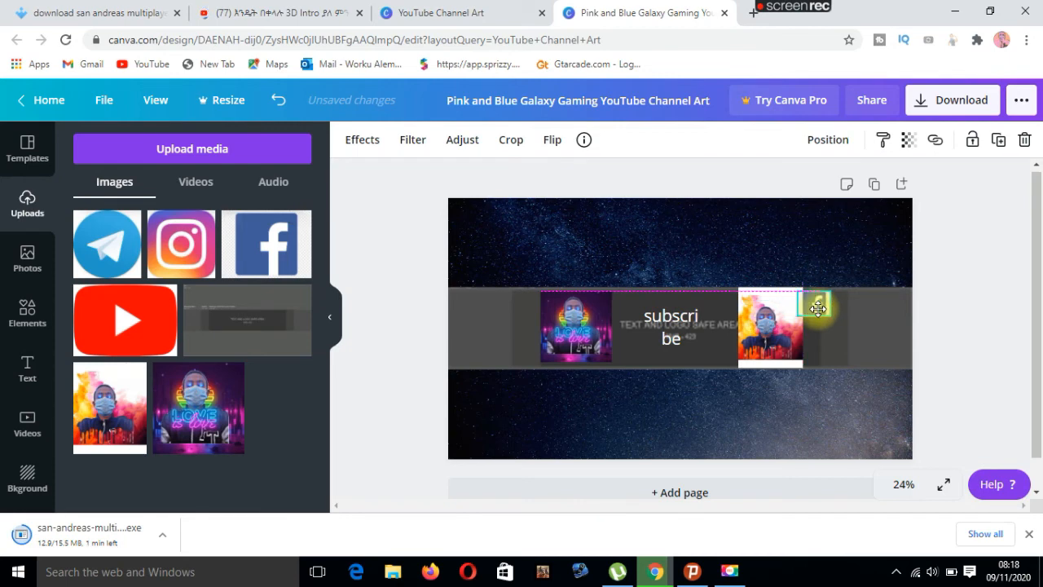
left_click_drag(817, 308, 822, 310)
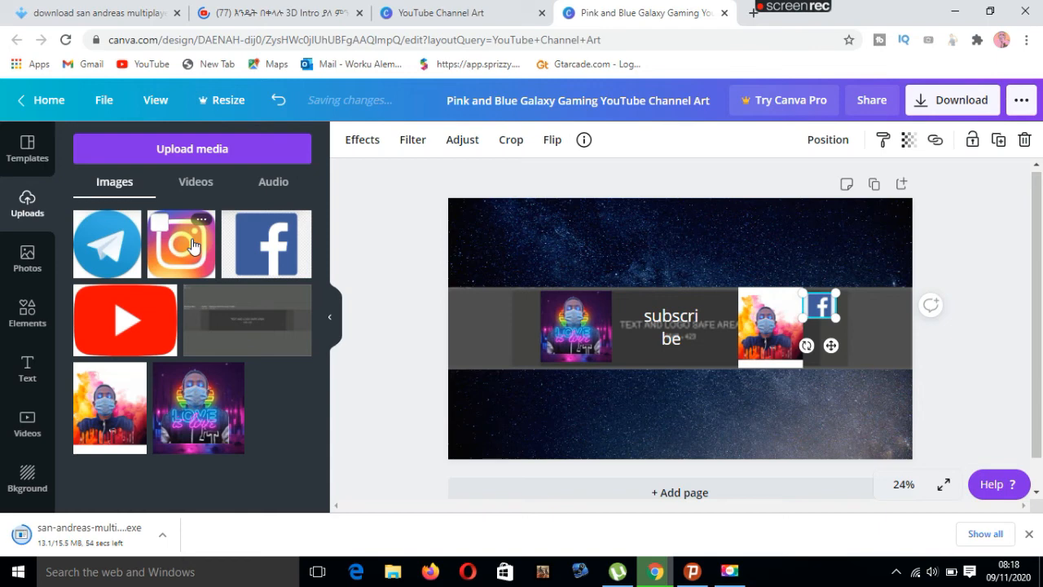
- Add the uploaded Instagram logo, shrink it to a small icon, and place it directly below the Facebook logo
left_click(193, 246)
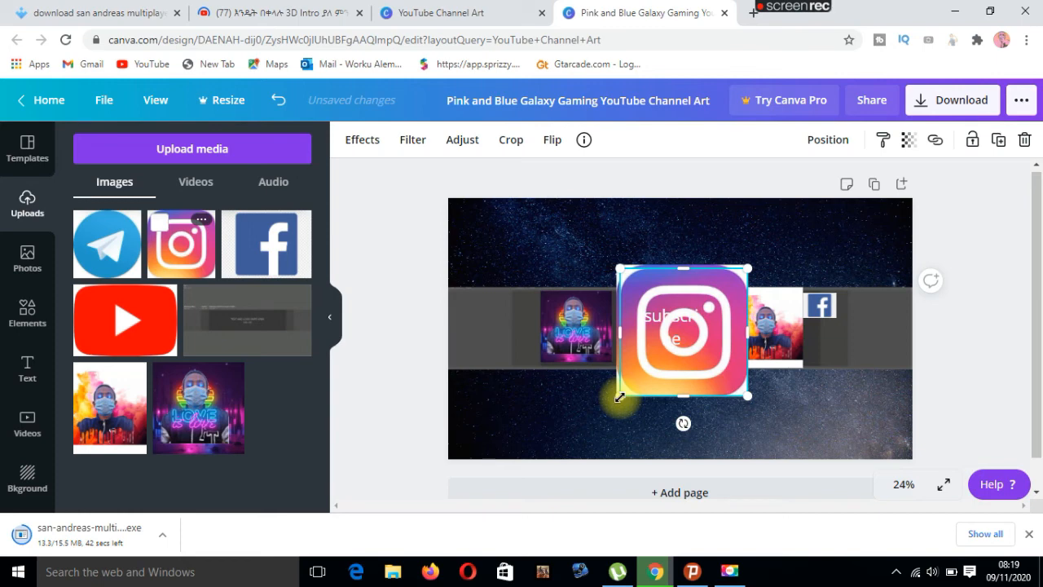
left_click_drag(619, 397, 818, 329)
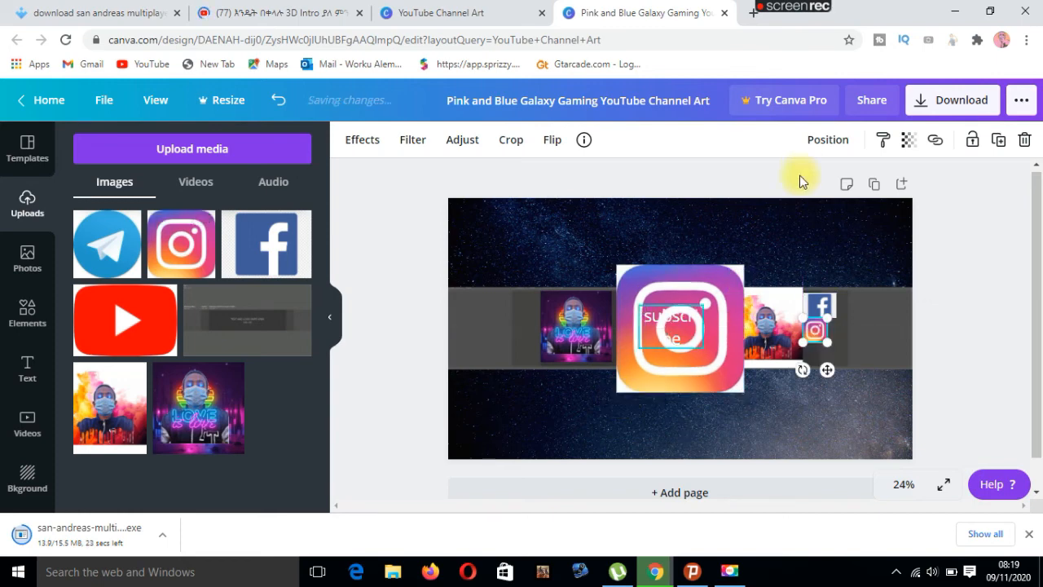
- Delete the "subscribe" text and the oversized duplicate Instagram logo from the middle of the banner
left_click(1024, 139)
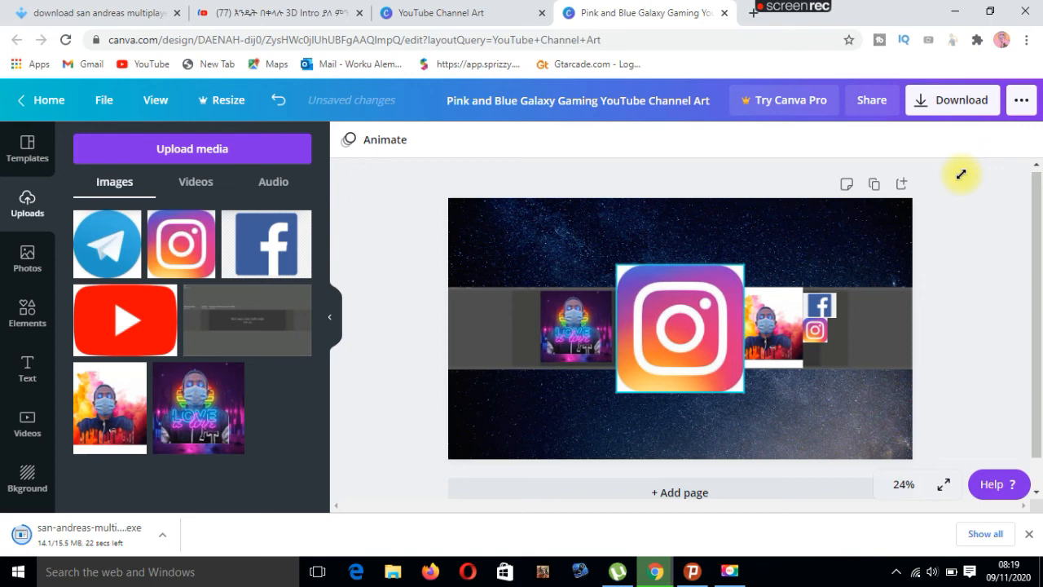
key("Delete")
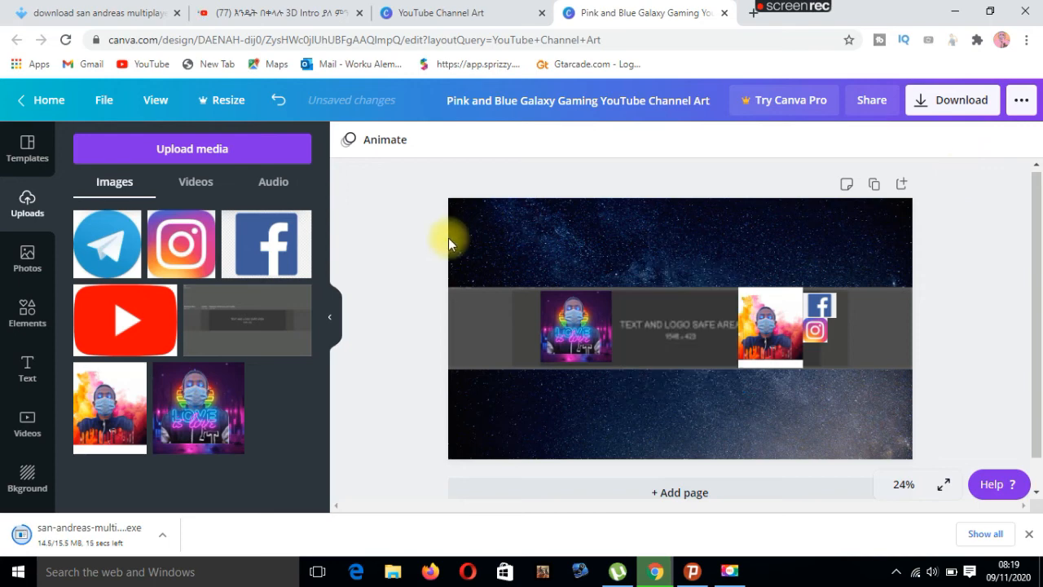
- Add the uploaded Telegram logo, shrink it to about 124 × 124, and place it directly below the Instagram logo
left_click(107, 243)
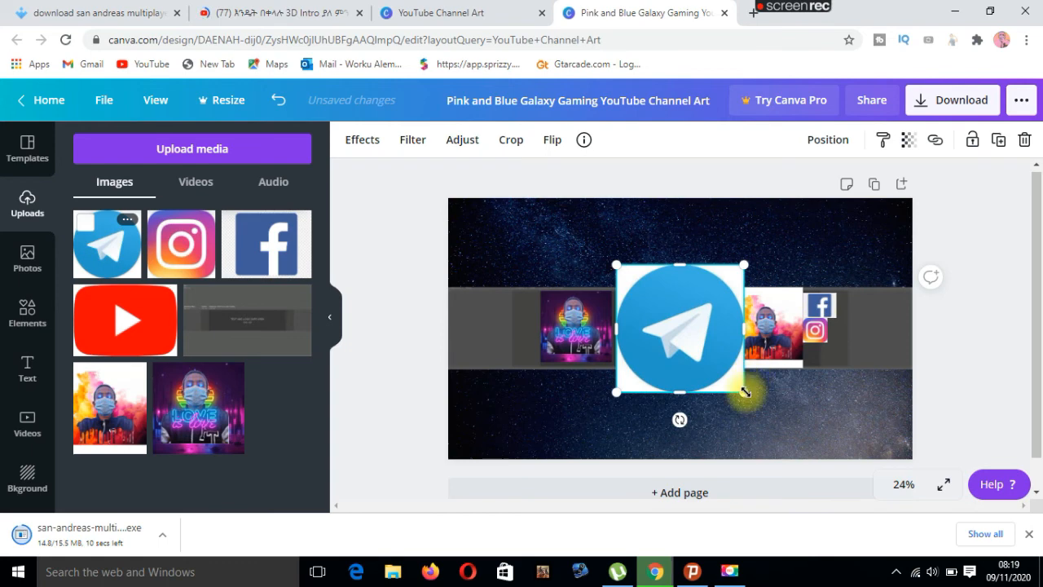
left_click_drag(744, 392, 636, 291)
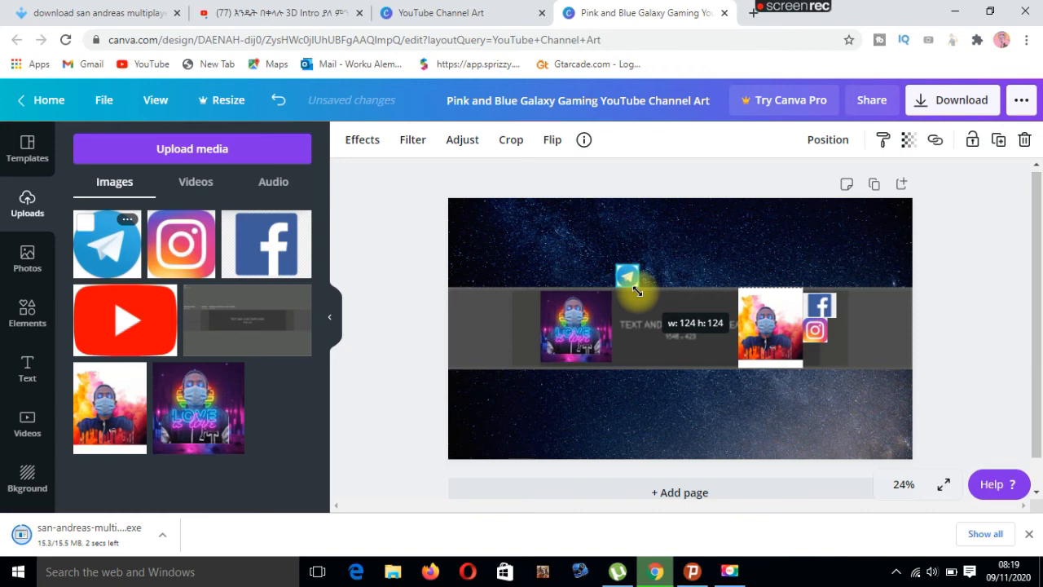
left_click_drag(628, 278, 815, 354)
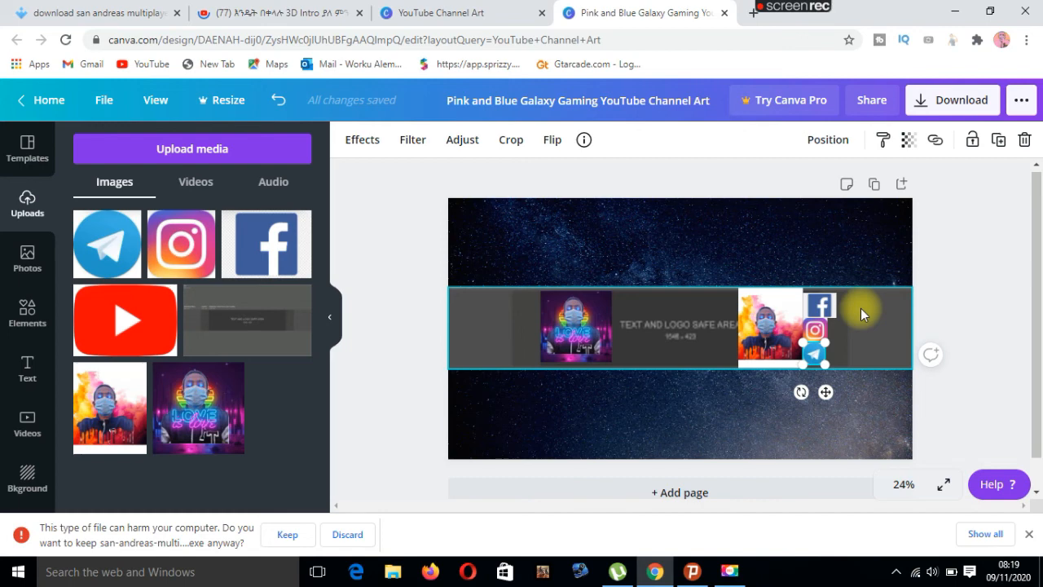
- Set the transparency of the grey safe-area guide image to 8 so the galaxy background shows through
left_click(861, 308)
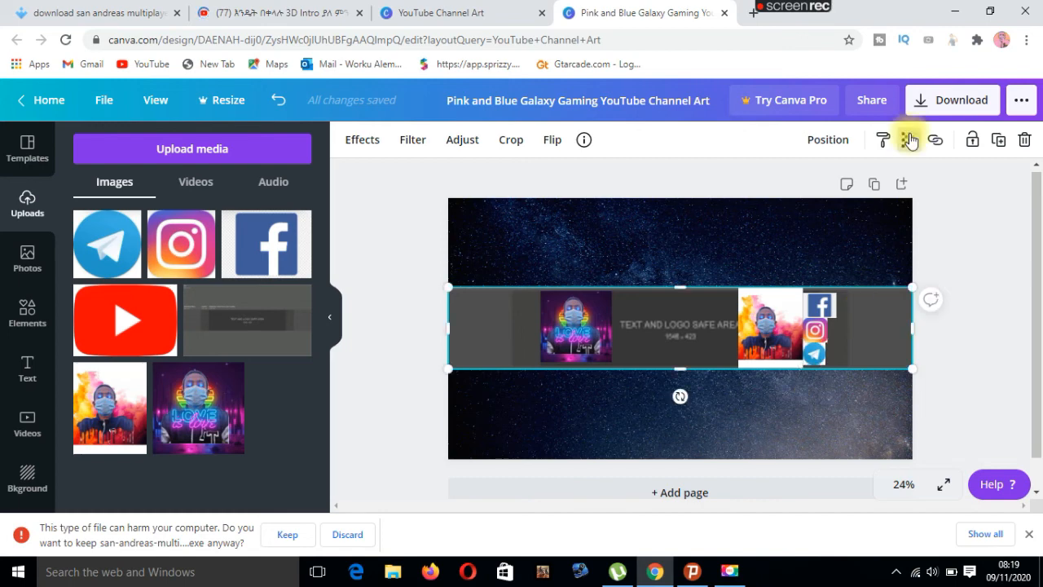
left_click(909, 141)
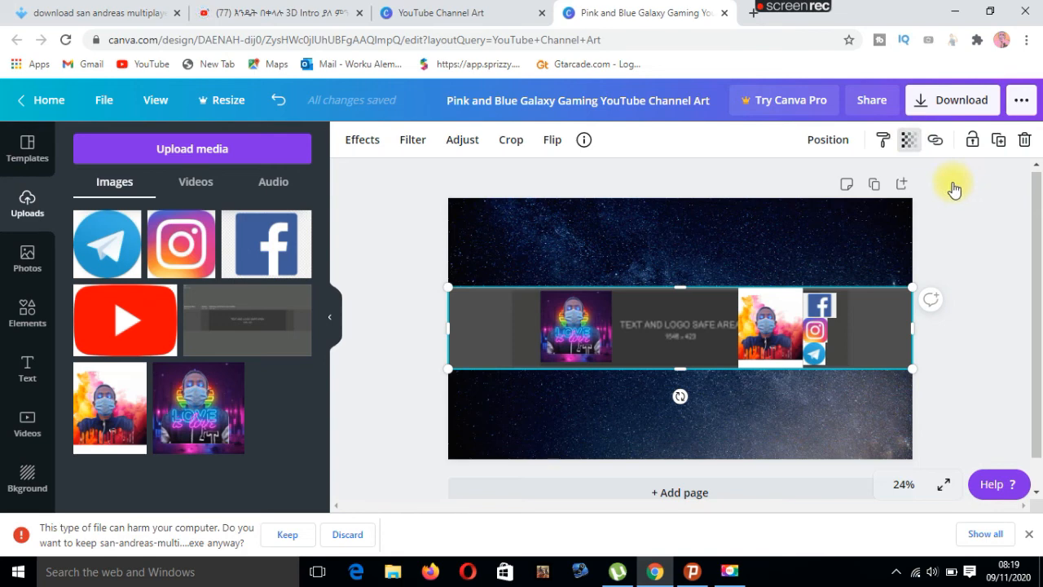
left_click(909, 140)
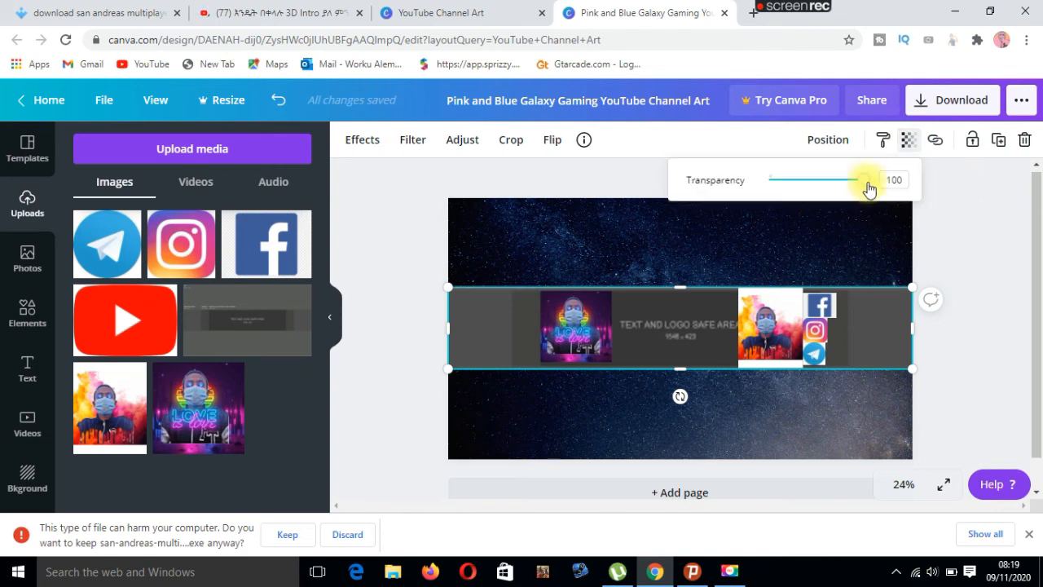
left_click(766, 180)
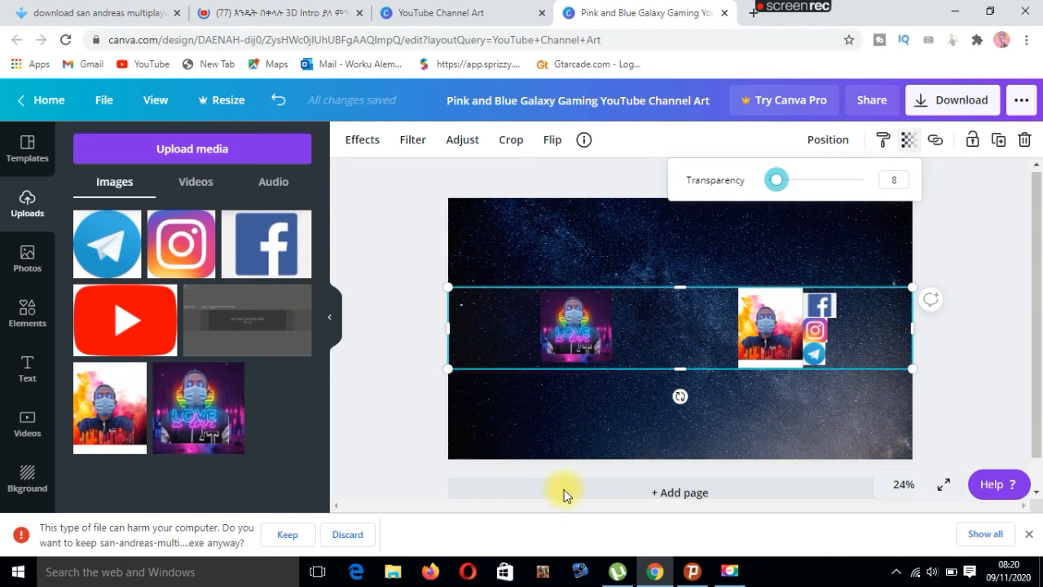
left_click(286, 534)
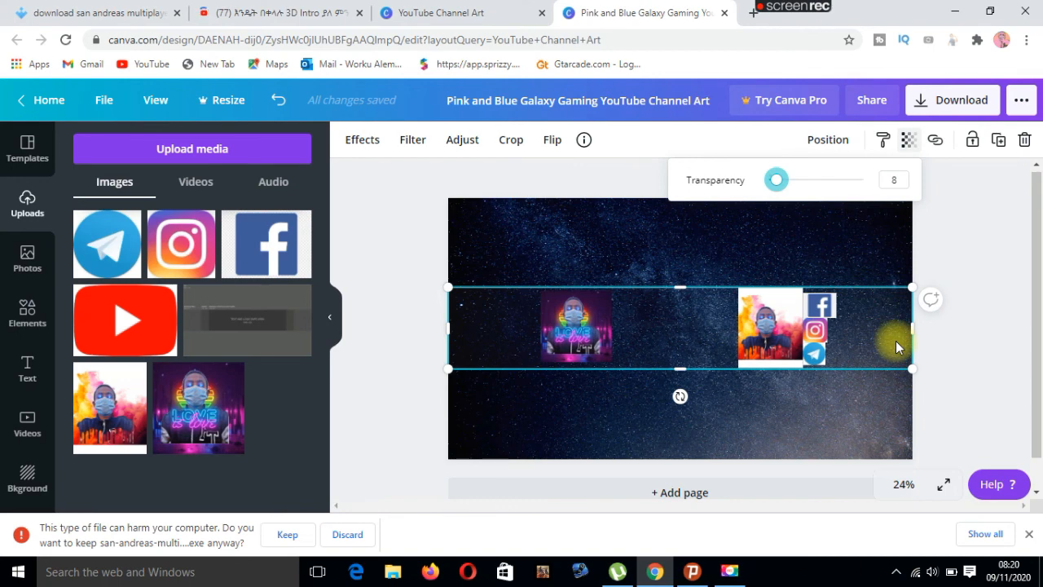
- Download the banner as a PNG, dismissing the Canva Pro offer, and choose to keep the flagged san-andreas-multi .exe download
left_click(922, 104)
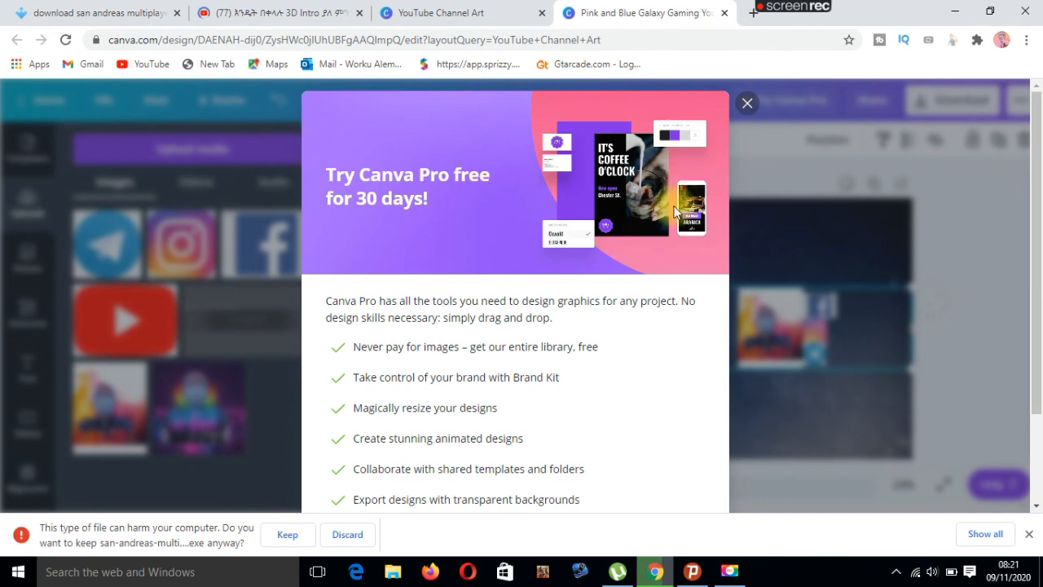
left_click(746, 104)
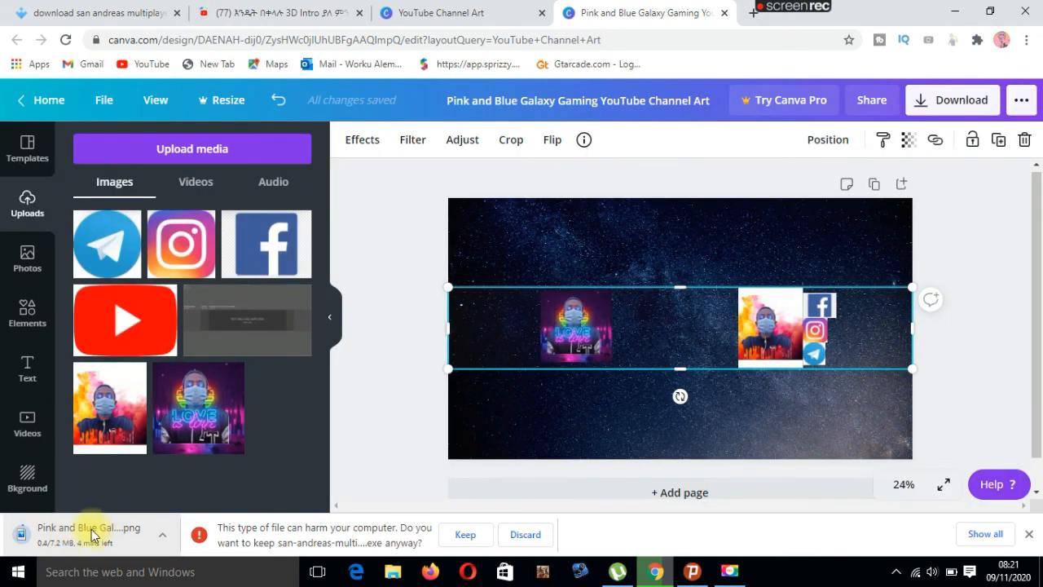
left_click(463, 535)
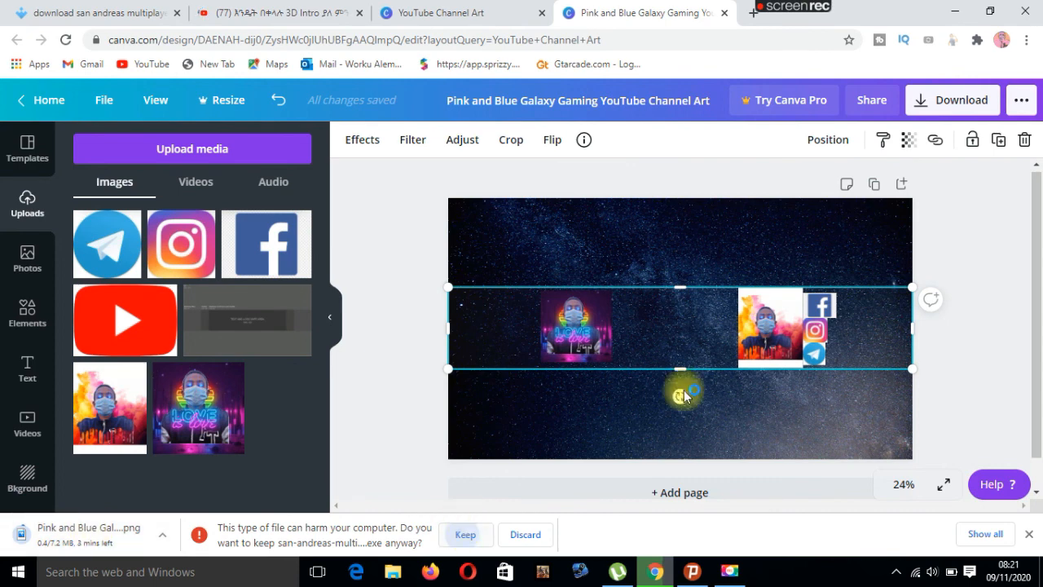